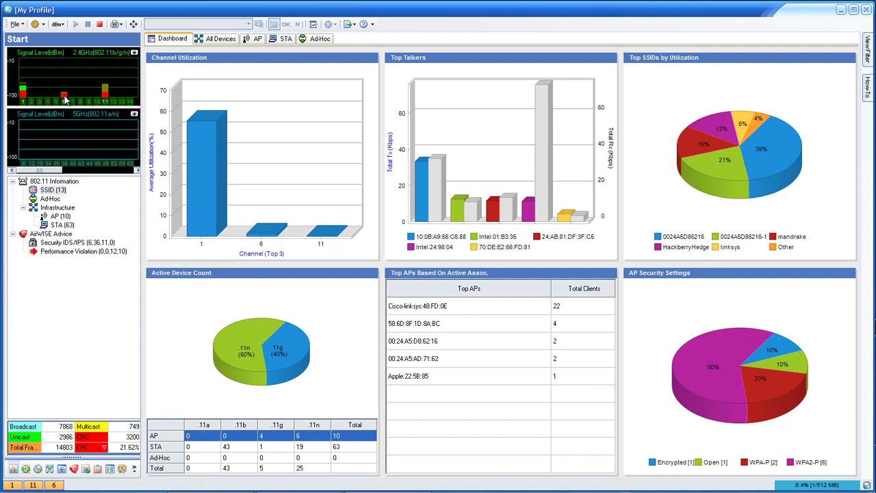
- Keep CRC as the frame-count statistic, then bring up AirMagnet Config from the toolbar gear
{"action": "left_click", "coordinate": [103, 448]}
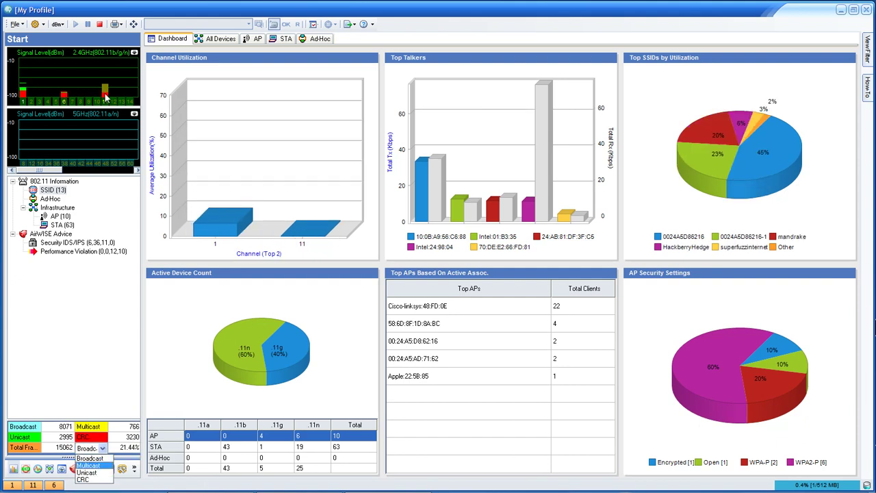
{"action": "left_click", "coordinate": [83, 479]}
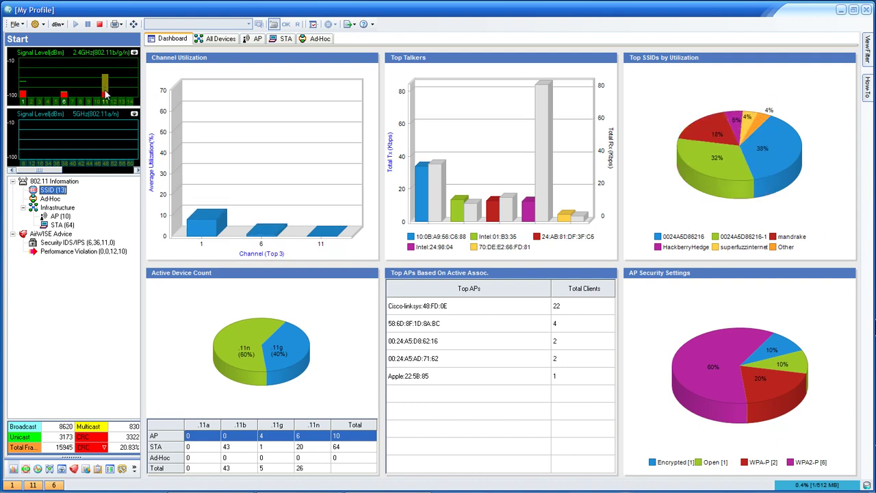
{"action": "left_click", "coordinate": [34, 24]}
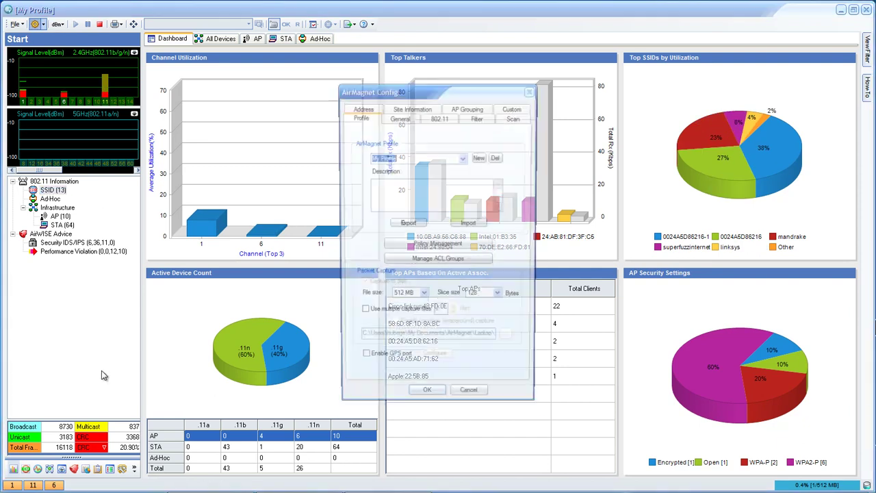
- Enable Spectrum Integration on the General tab, accept the restart warning, and apply with OK
{"action": "key", "text": "ctrl+Tab"}
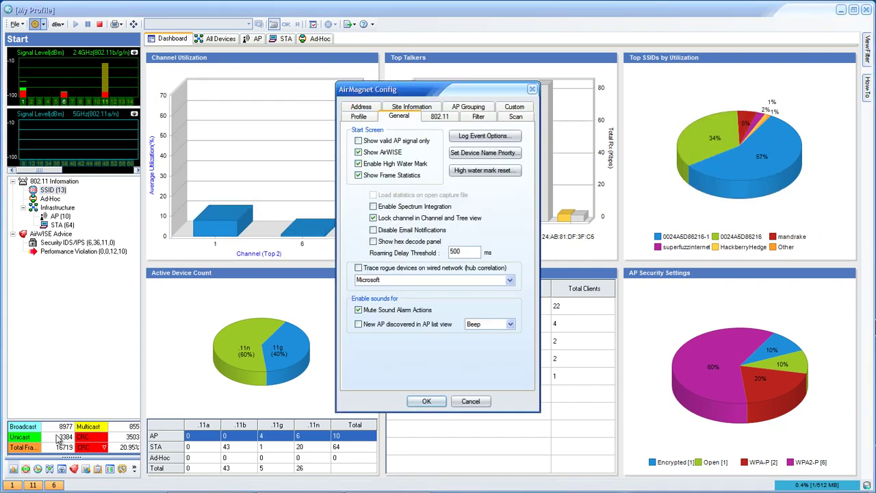
{"action": "key", "text": "space"}
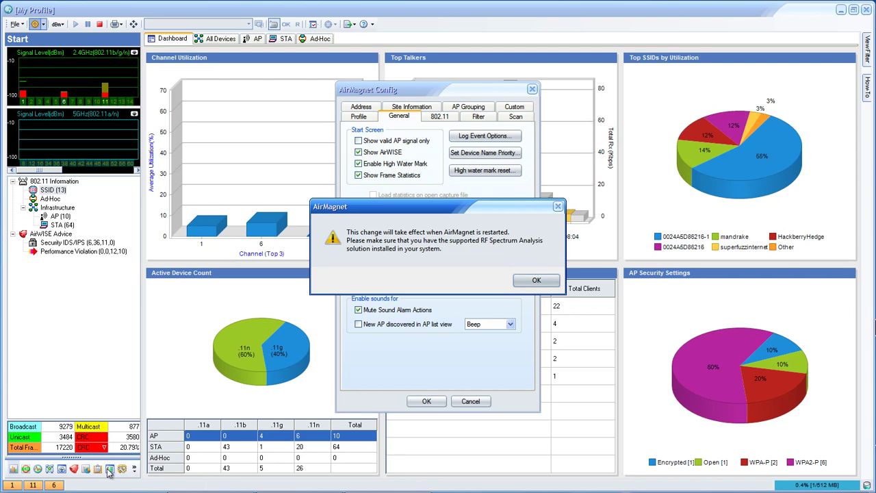
{"action": "key", "text": "Return"}
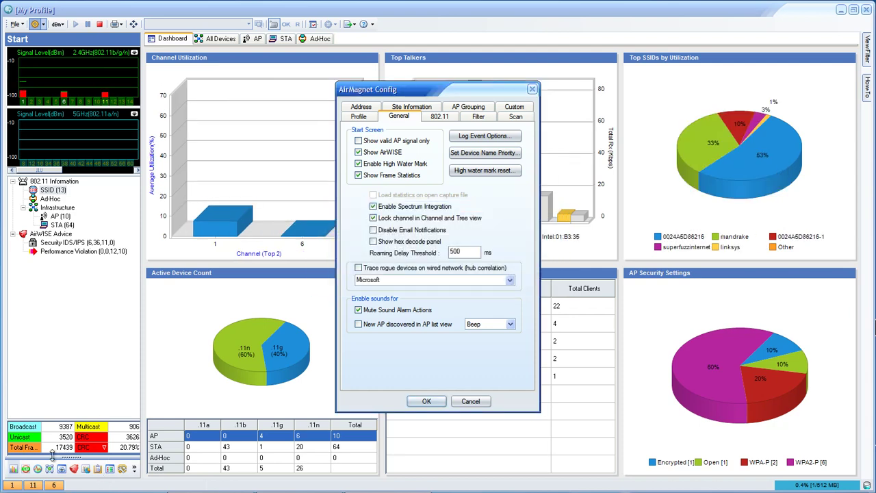
{"action": "left_click", "coordinate": [17, 488]}
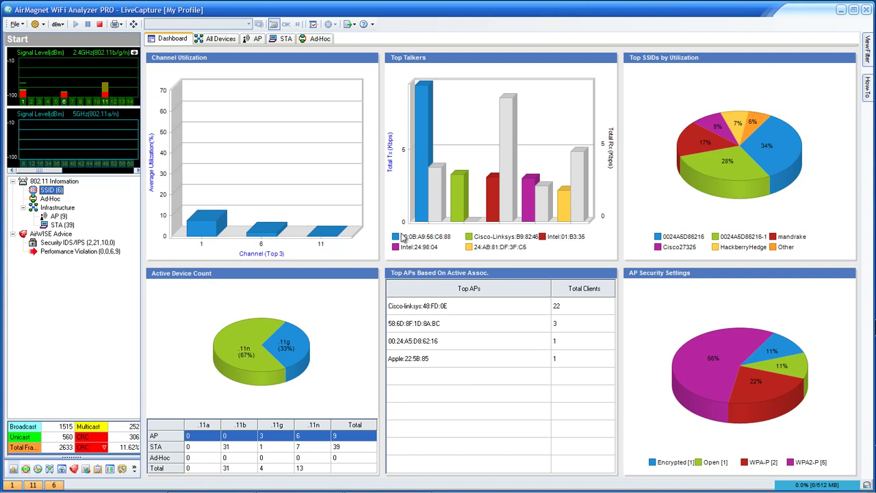
- Open the All Devices tab listing every detected AP and station
{"action": "left_click", "coordinate": [459, 260]}
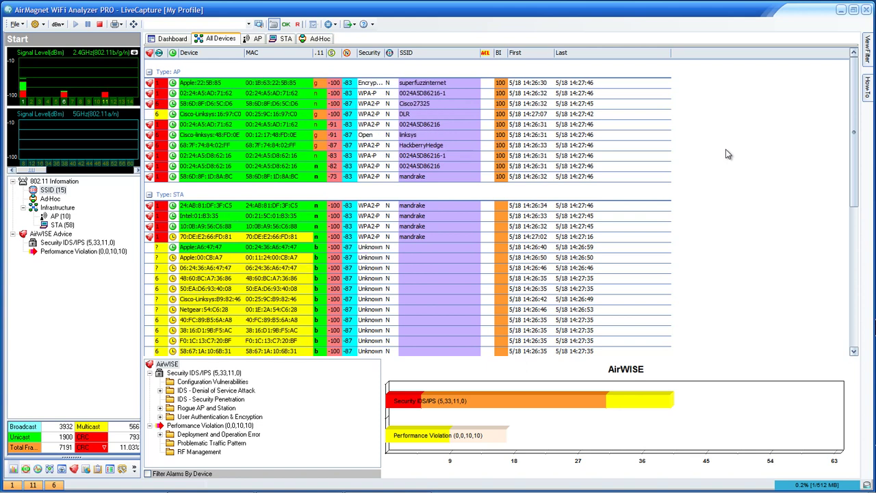
- Scroll down and back up through the All Devices list
{"action": "scroll", "coordinate": [728, 154], "scroll_direction": "down", "scroll_amount": 8}
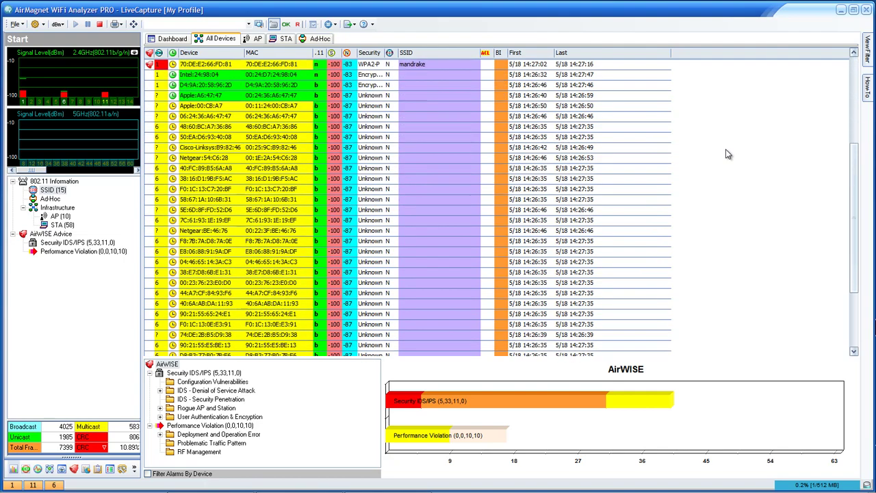
{"action": "scroll", "coordinate": [728, 154], "scroll_direction": "up", "scroll_amount": 10}
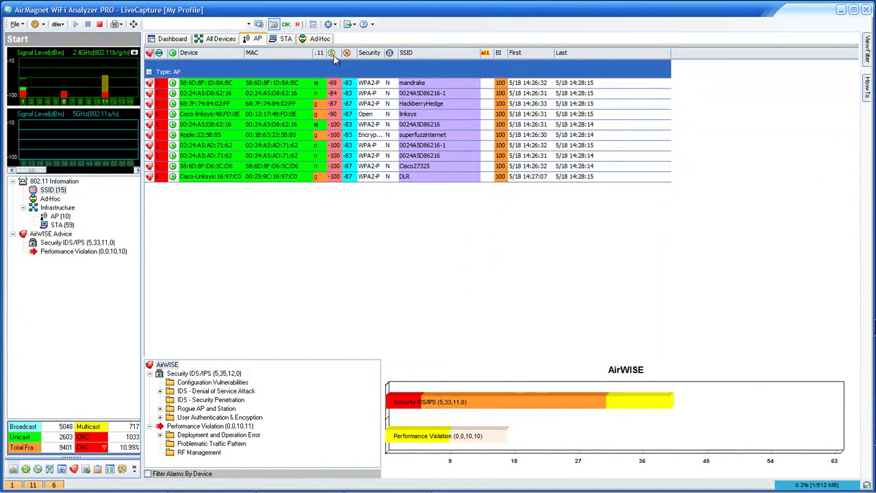
- Switch the device list to the STA tab to show client stations
{"action": "key", "text": "ctrl+Tab"}
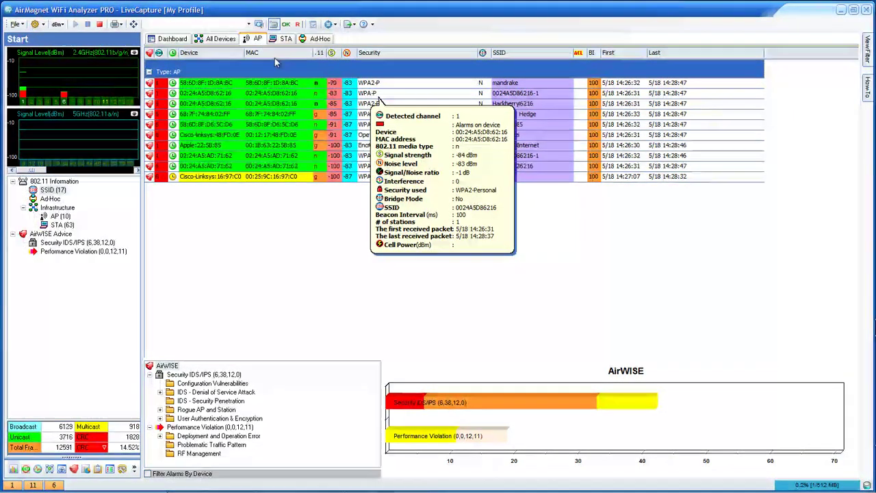
{"action": "left_click", "coordinate": [285, 39]}
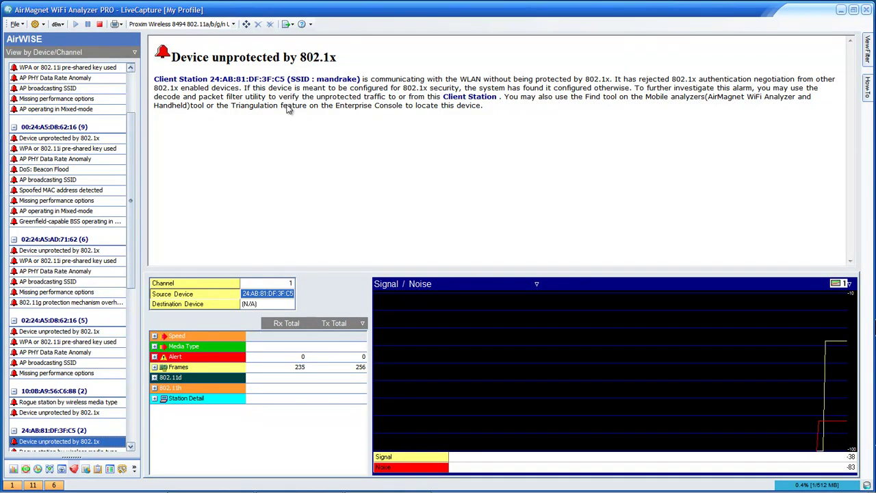
- Open the Channel screen graphing utilization and throughput for channels 1, 11 and 6
{"action": "left_click", "coordinate": [26, 469]}
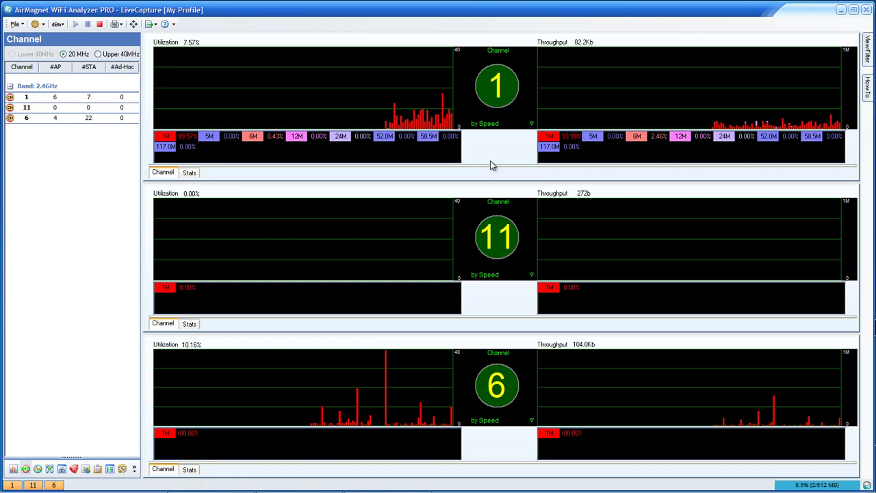
- Set channel width to Upper 40MHz, dismiss the interference notice, and open the Infrastructure screen
{"action": "key", "text": "Right"}
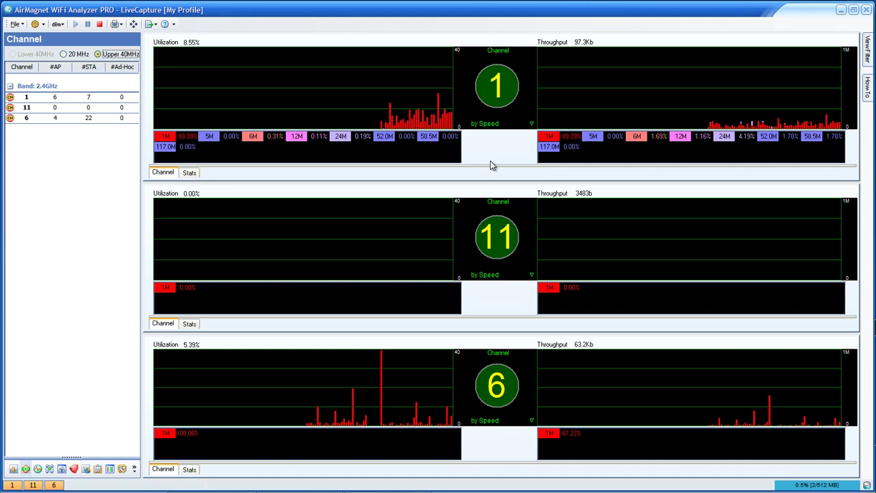
{"action": "key", "text": "Left"}
{"action": "key", "text": "Right"}
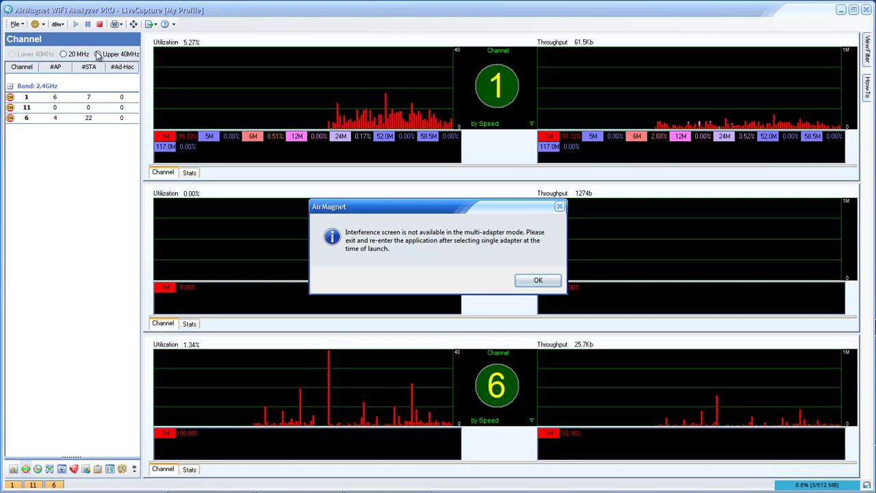
{"action": "key", "text": "Return"}
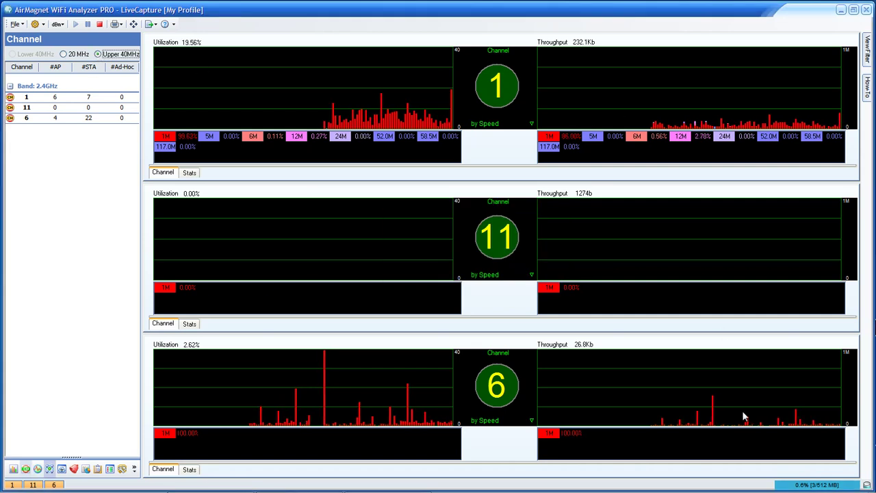
{"action": "double_click", "coordinate": [326, 430]}
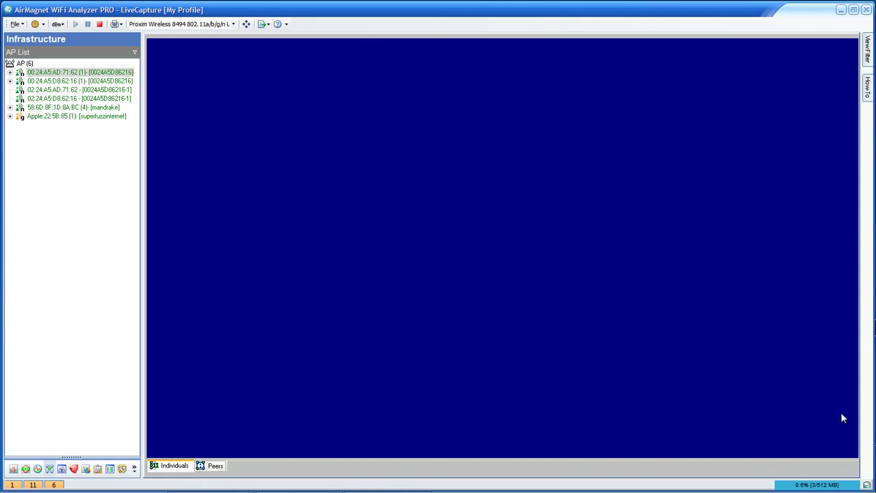
- Select the mandrake AP and expand and collapse its byte-count, 802.11d and 802.11h statistics
{"action": "left_click", "coordinate": [48, 470]}
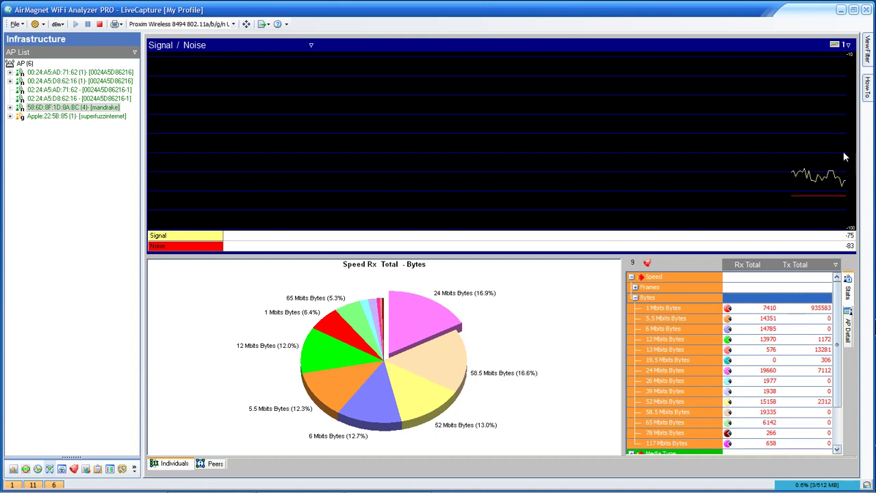
{"action": "left_click", "coordinate": [634, 298]}
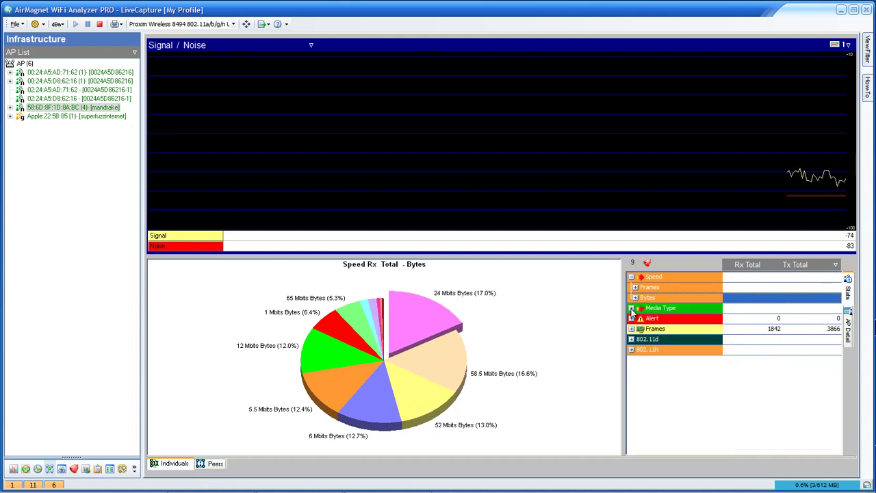
{"action": "double_click", "coordinate": [647, 339]}
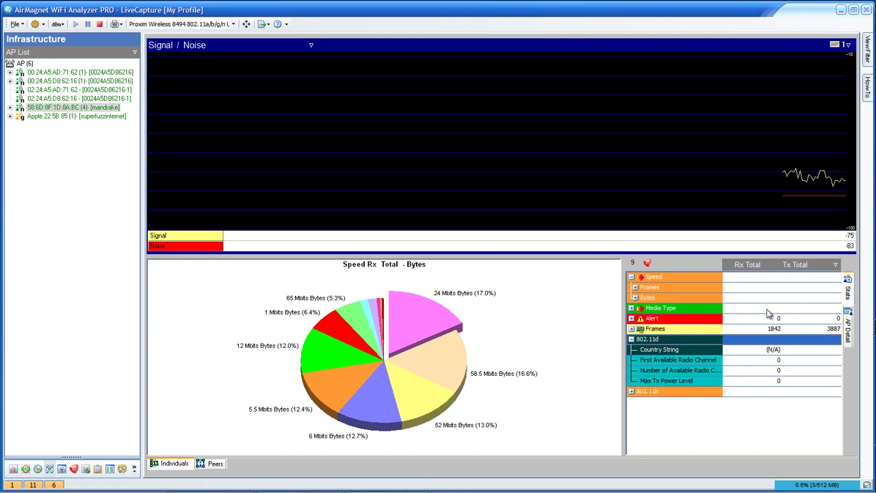
{"action": "left_click", "coordinate": [631, 339]}
{"action": "left_click", "coordinate": [631, 350]}
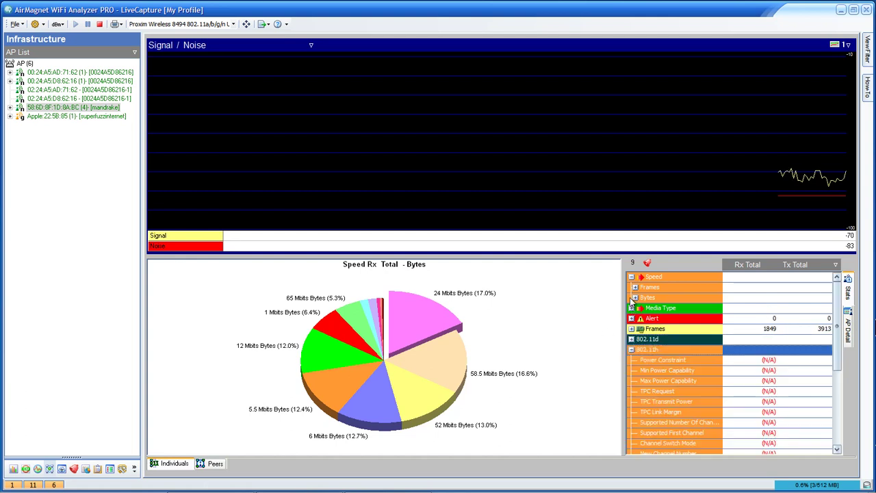
{"action": "left_click", "coordinate": [632, 350]}
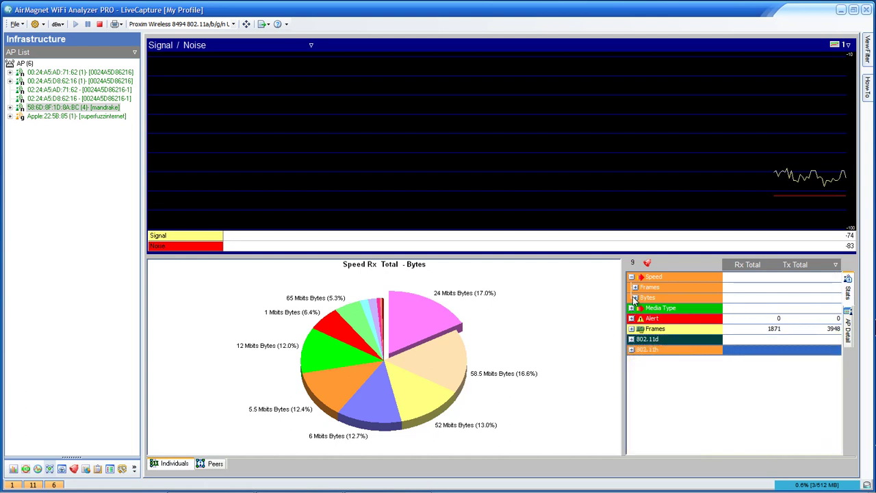
{"action": "left_click", "coordinate": [310, 45]}
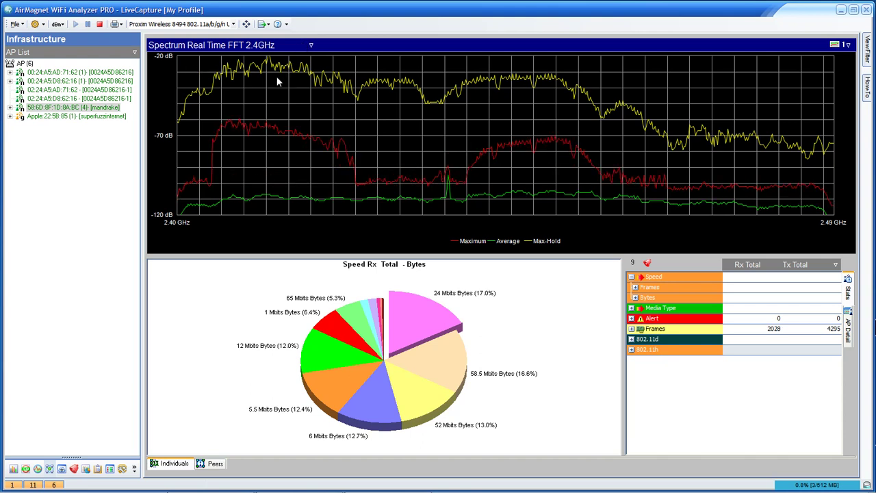
- Step the top plot through Spectrum Real Time FFT 5GHz Lower and Middle to 5GHz Upper
{"action": "left_click", "coordinate": [263, 129]}
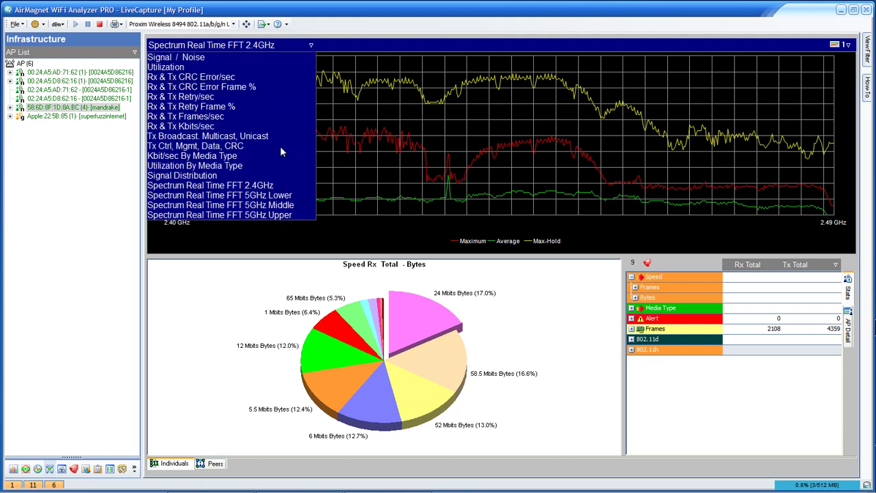
{"action": "left_click", "coordinate": [281, 195]}
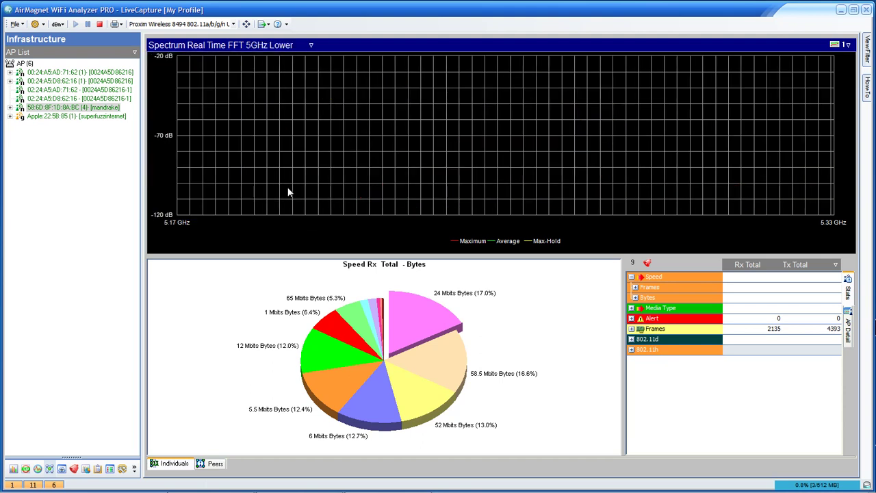
{"action": "left_click", "coordinate": [336, 166]}
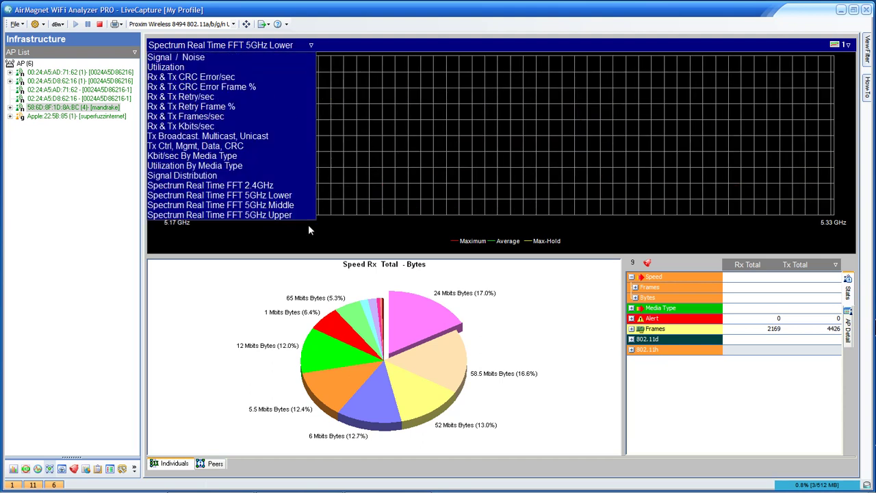
{"action": "left_click", "coordinate": [302, 205]}
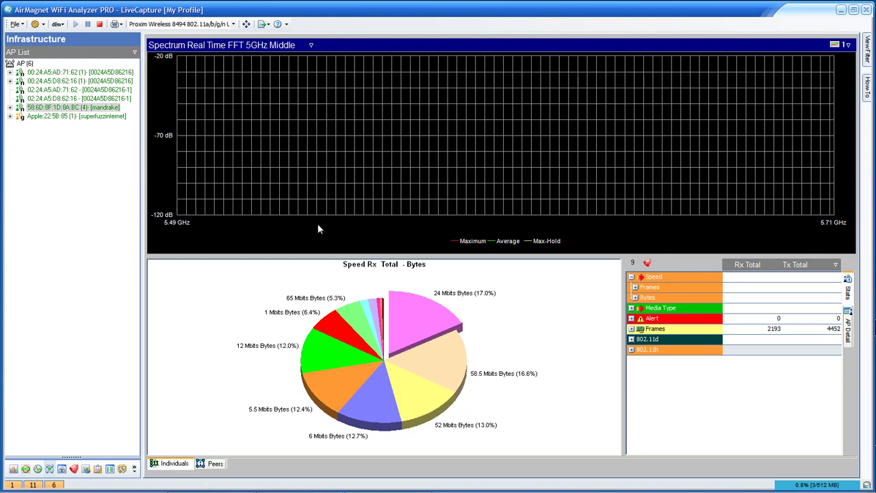
{"action": "left_click", "coordinate": [315, 236]}
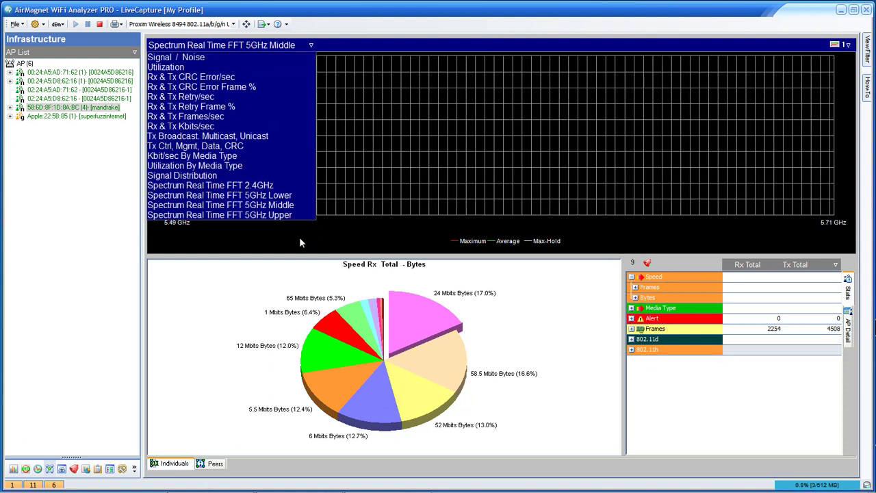
{"action": "left_click", "coordinate": [299, 238]}
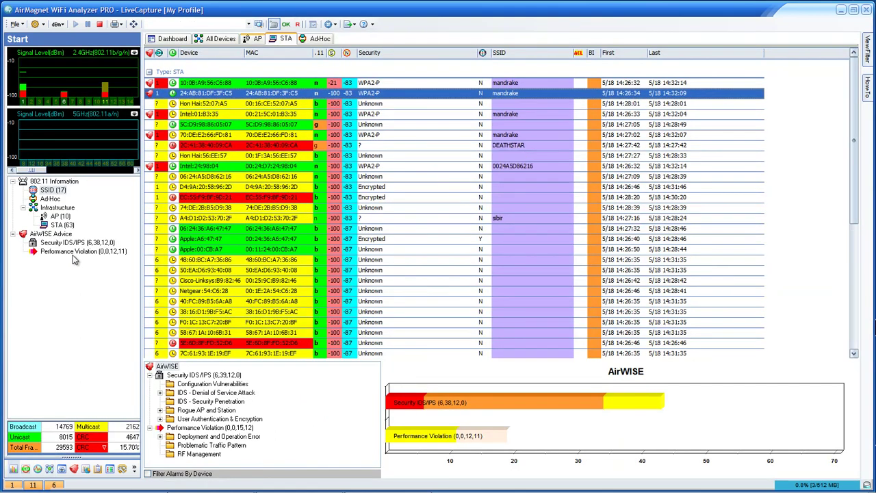
- Switch the device list to the AP tab to show access points
{"action": "left_click", "coordinate": [258, 38]}
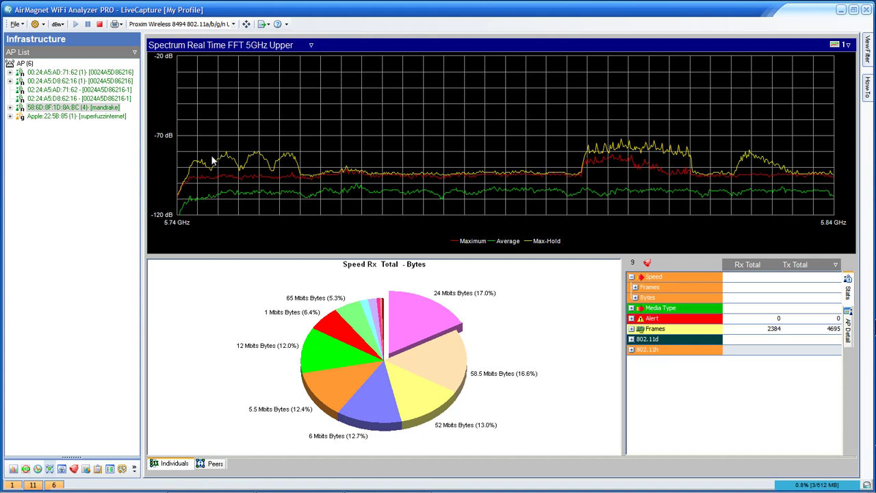
- Go back to the Start screen listing the 11 detected access points with the AirWISE alarm summary
{"action": "left_click", "coordinate": [14, 470]}
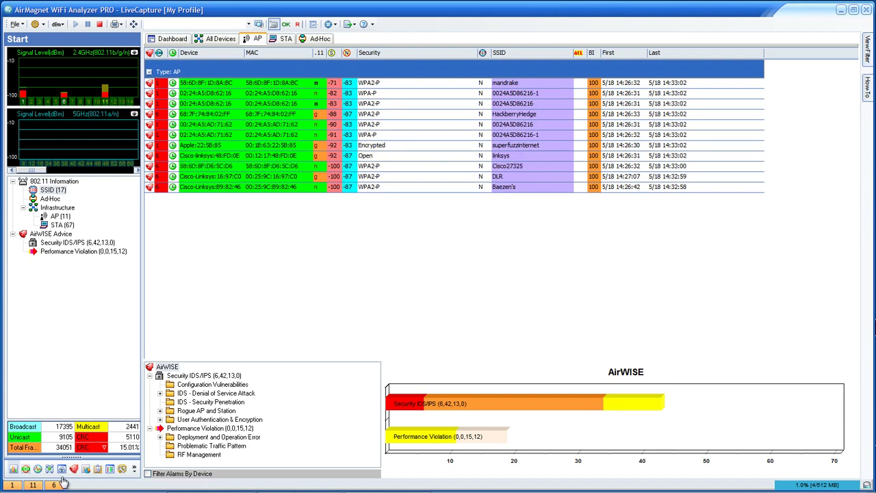
- Open AirWISE, widen the alarm list and view the channel 1 OLBC alarm details
{"action": "left_click", "coordinate": [63, 469]}
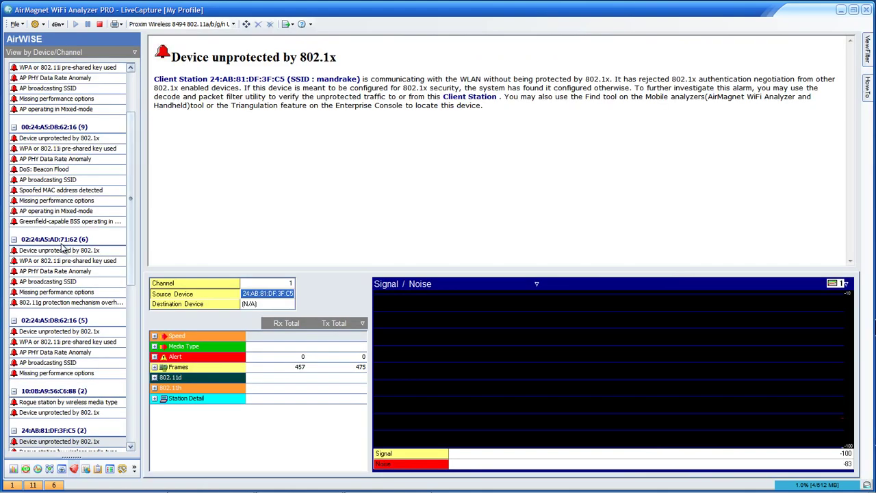
{"action": "scroll", "coordinate": [62, 250], "scroll_direction": "up", "scroll_amount": 3}
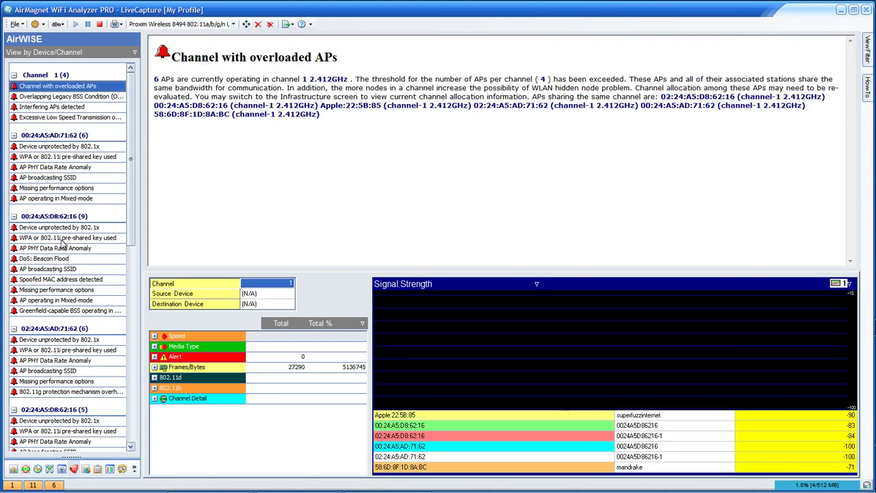
{"action": "left_click_drag", "start_coordinate": [141, 257], "coordinate": [171, 256]}
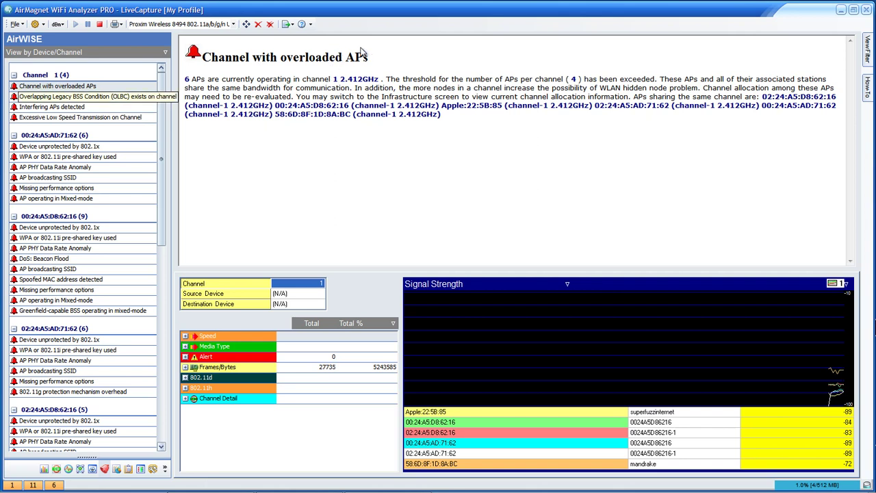
{"action": "key", "text": "Down"}
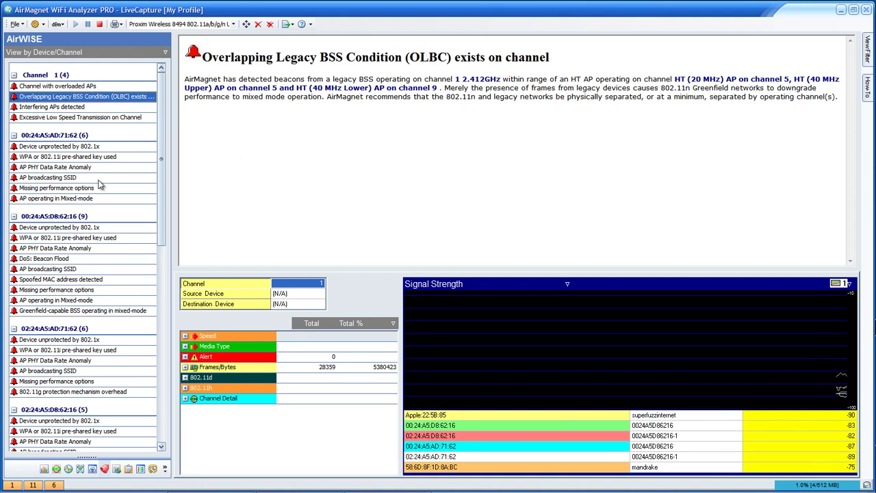
- Review the Interfering APs, Excessive Low Speed Transmission and High management traffic overhead alarms
{"action": "left_click", "coordinate": [80, 469]}
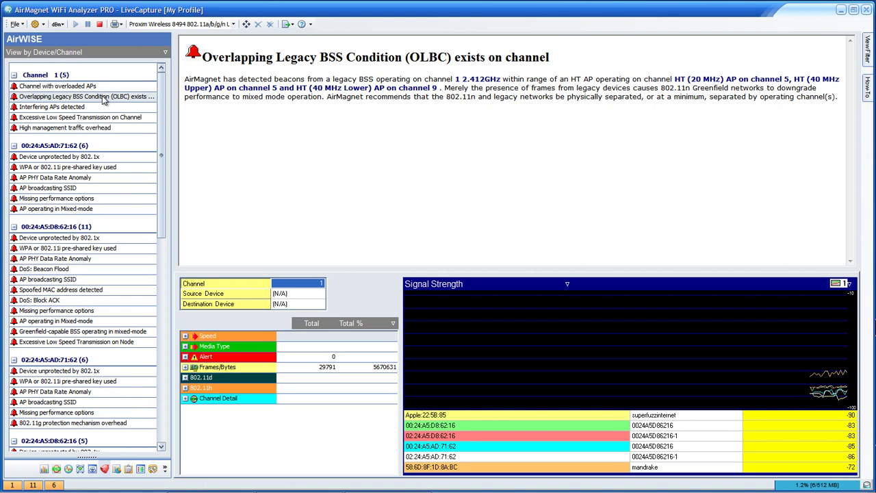
{"action": "left_click", "coordinate": [68, 107]}
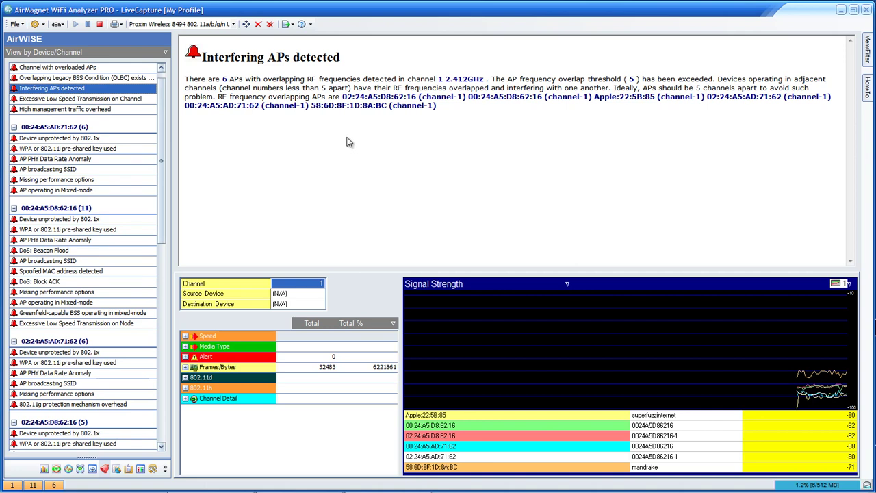
{"action": "key", "text": "Down"}
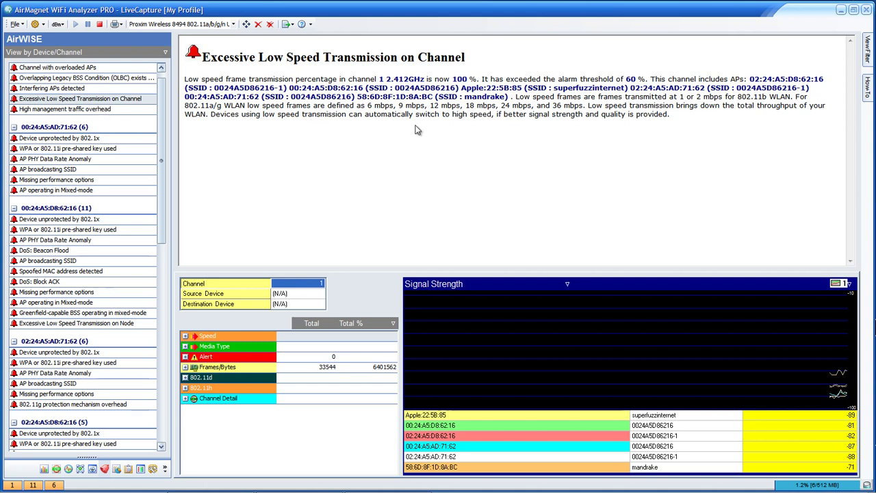
{"action": "key", "text": "Down"}
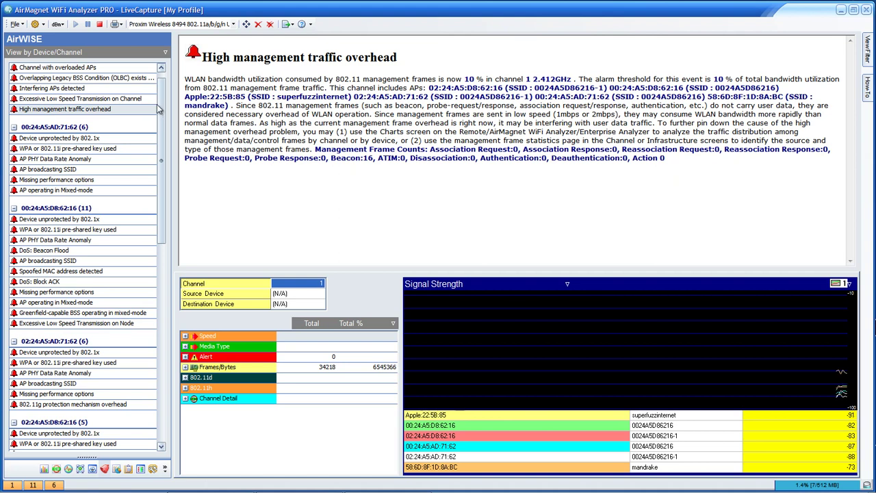
{"action": "left_click", "coordinate": [122, 107]}
{"action": "scroll", "coordinate": [122, 107], "scroll_direction": "down", "scroll_amount": 1}
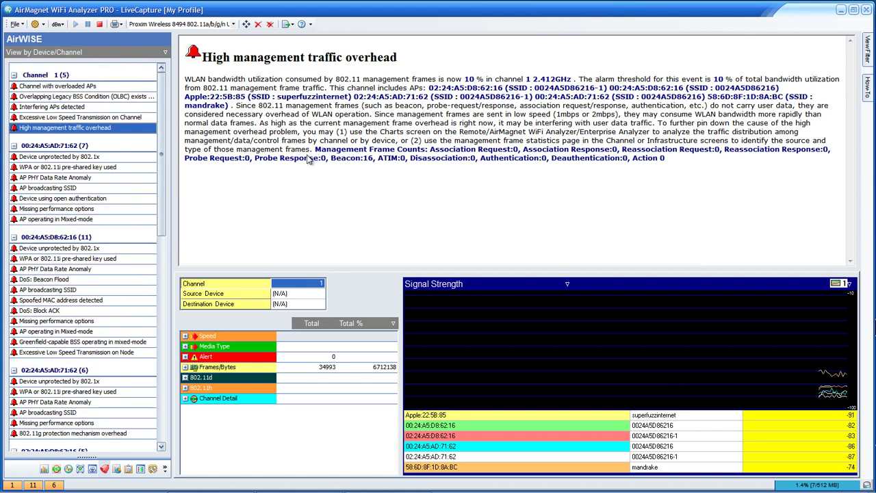
{"action": "scroll", "coordinate": [309, 159], "scroll_direction": "down", "scroll_amount": 7}
{"action": "scroll", "coordinate": [309, 159], "scroll_direction": "down", "scroll_amount": 8}
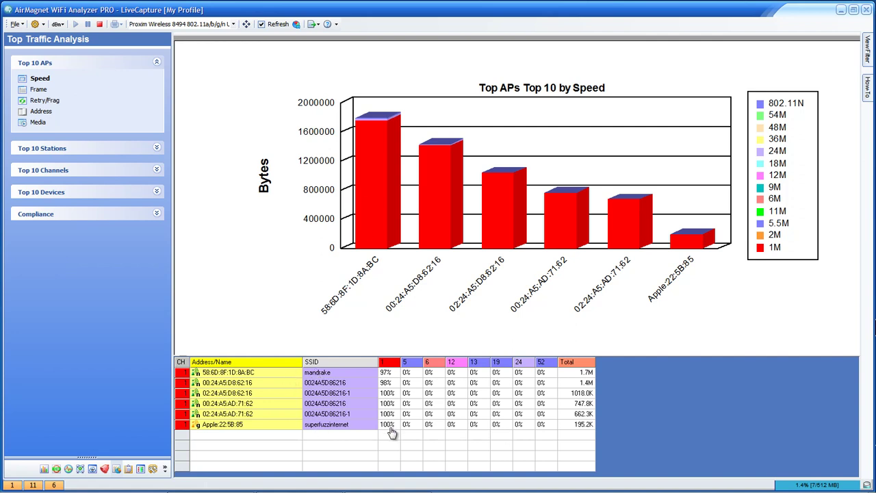
- Chart top-10 APs by frames and devices by speed, address and retry/frag, then show Basel II violations
{"action": "left_click", "coordinate": [39, 90]}
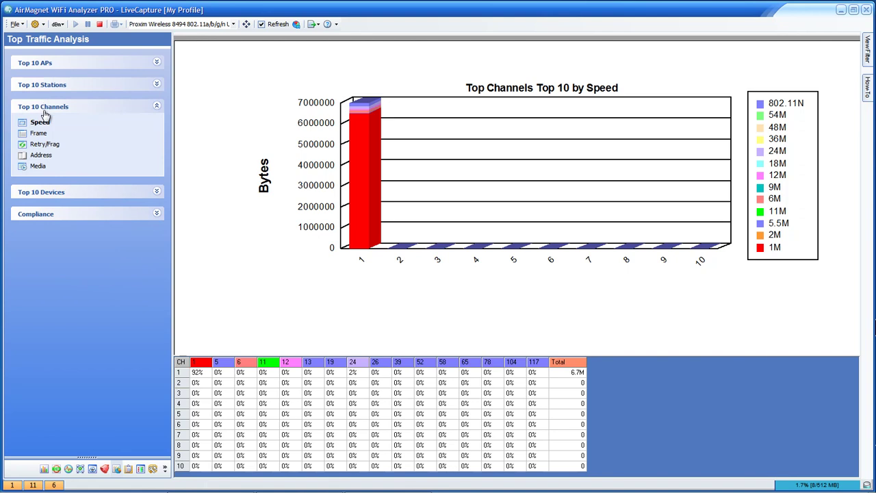
{"action": "left_click", "coordinate": [44, 193]}
{"action": "left_click", "coordinate": [39, 207]}
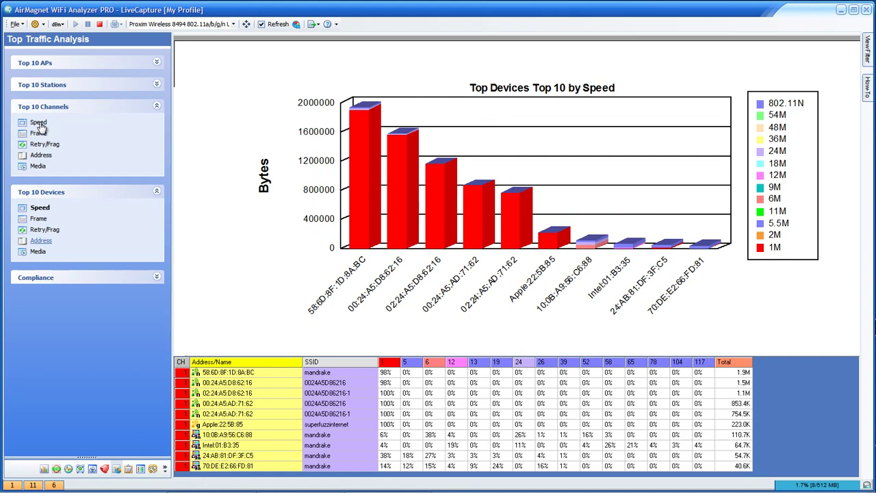
{"action": "left_click", "coordinate": [41, 241]}
{"action": "left_click", "coordinate": [44, 230]}
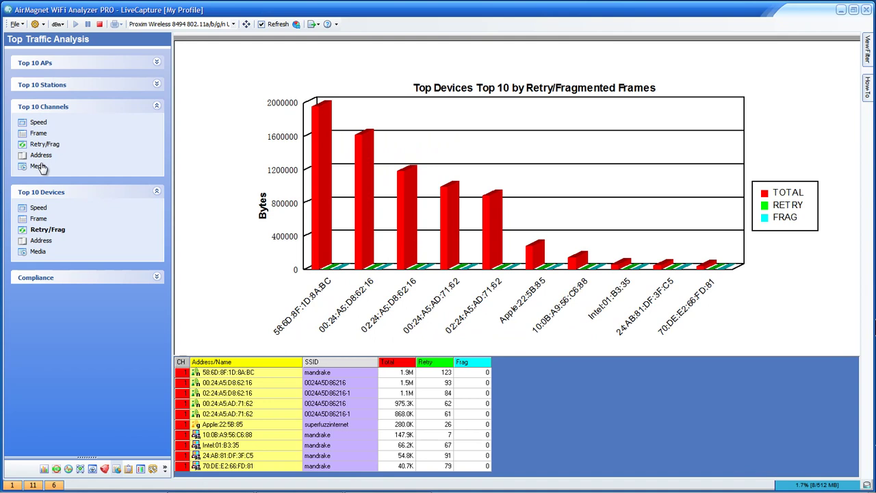
{"action": "left_click", "coordinate": [36, 278]}
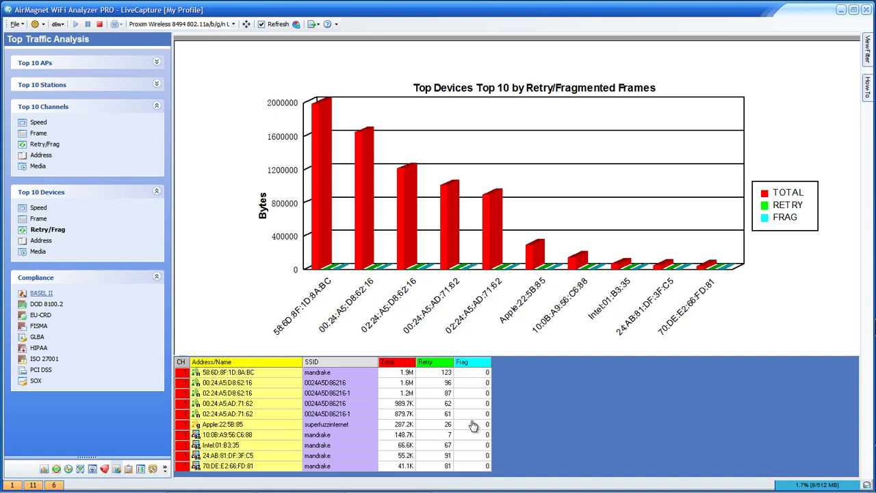
{"action": "left_click", "coordinate": [41, 293]}
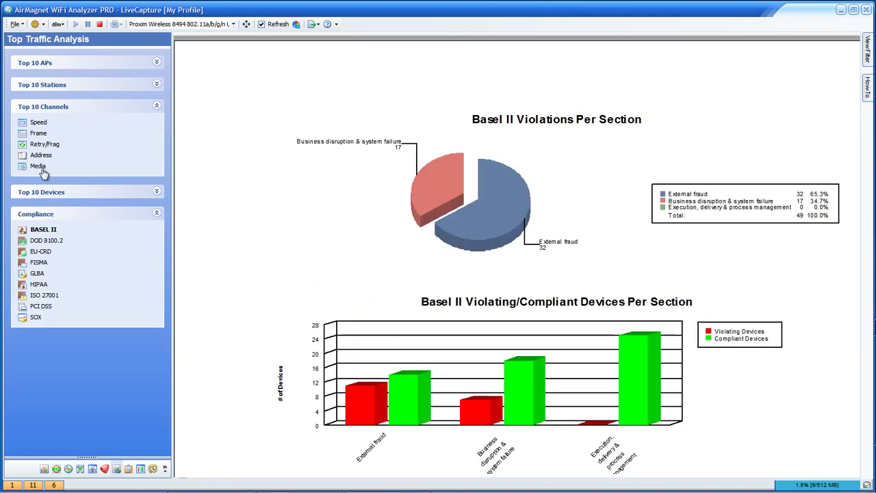
- Step through DOD 8100.2, EU-CRD, FISMA, GLBA and PCI DSS charts, then show the Security Alarm Detail report
{"action": "left_click", "coordinate": [46, 240]}
{"action": "key", "text": "Down"}
{"action": "left_click", "coordinate": [39, 262]}
{"action": "key", "text": "Down"}
{"action": "key", "text": "Down"}
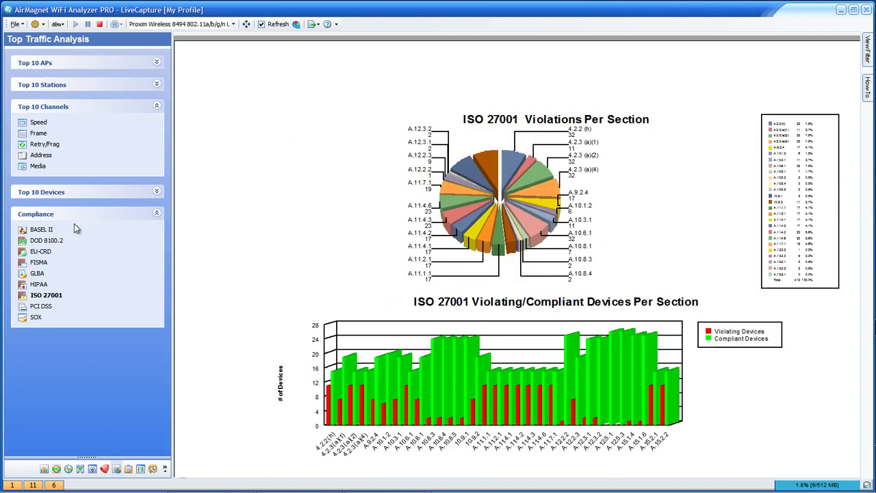
{"action": "key", "text": "Down"}
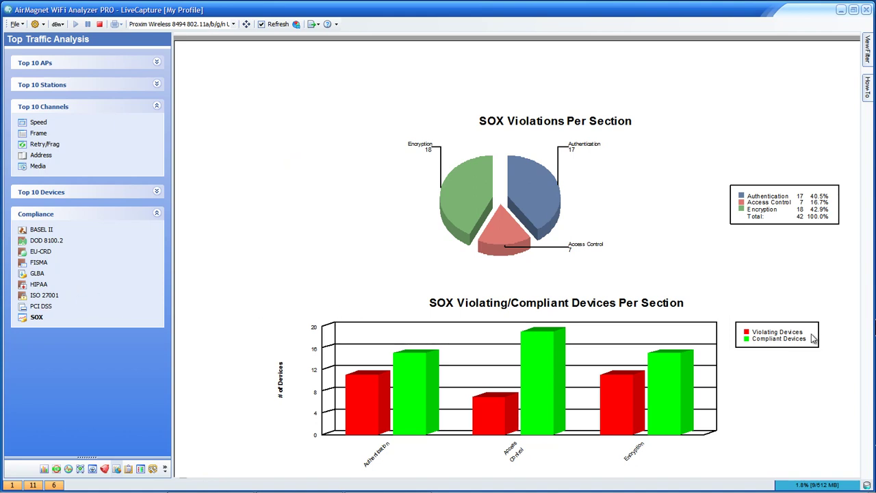
{"action": "left_click", "coordinate": [141, 469]}
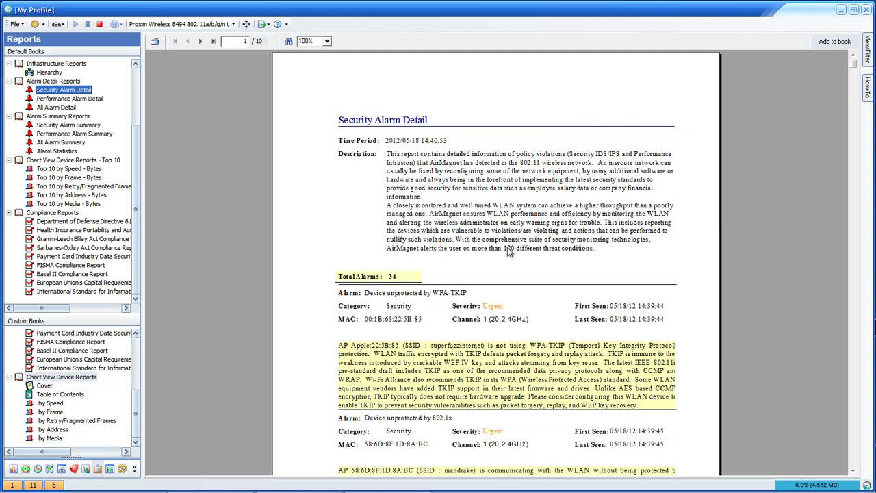
- Widen the report list and scroll through the Top 10 by Speed - Bytes report
{"action": "left_click_drag", "start_coordinate": [143, 288], "coordinate": [176, 289]}
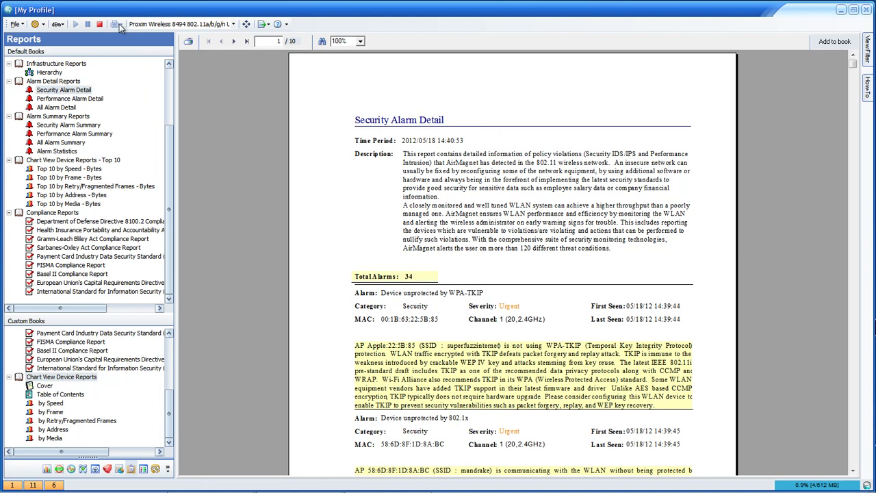
{"action": "left_click", "coordinate": [69, 168]}
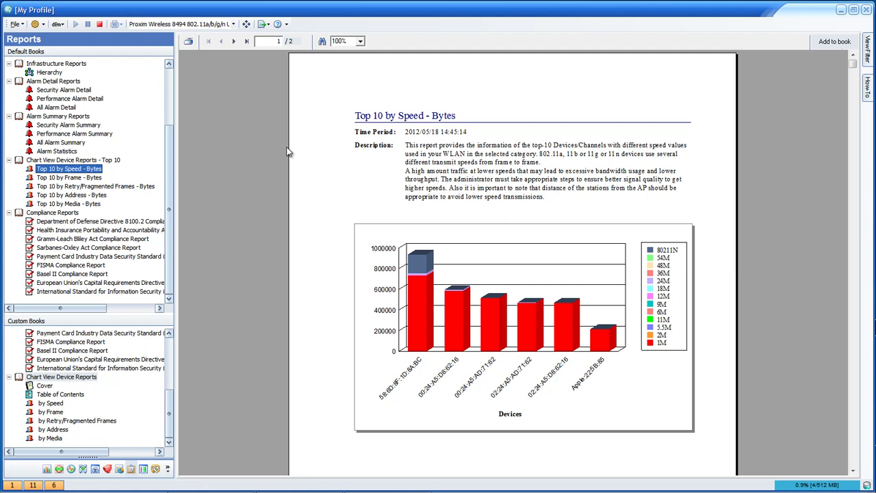
{"action": "left_click", "coordinate": [343, 172]}
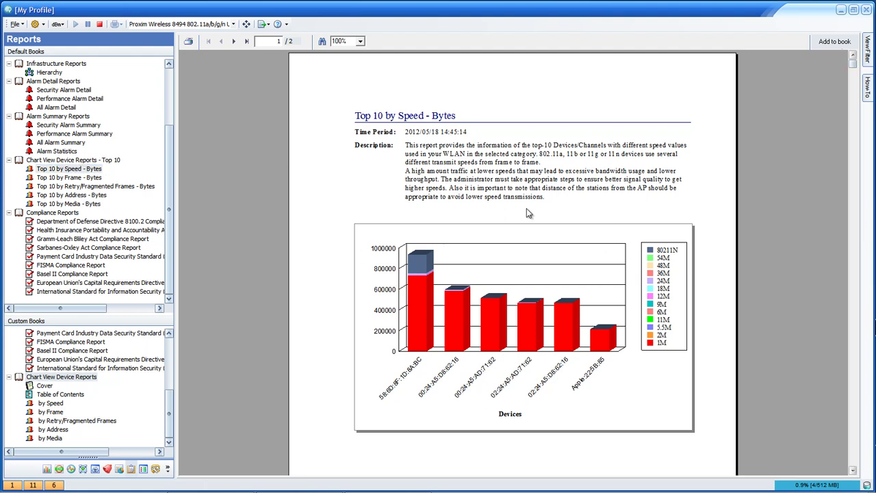
{"action": "scroll", "coordinate": [206, 384], "scroll_direction": "down", "scroll_amount": 3}
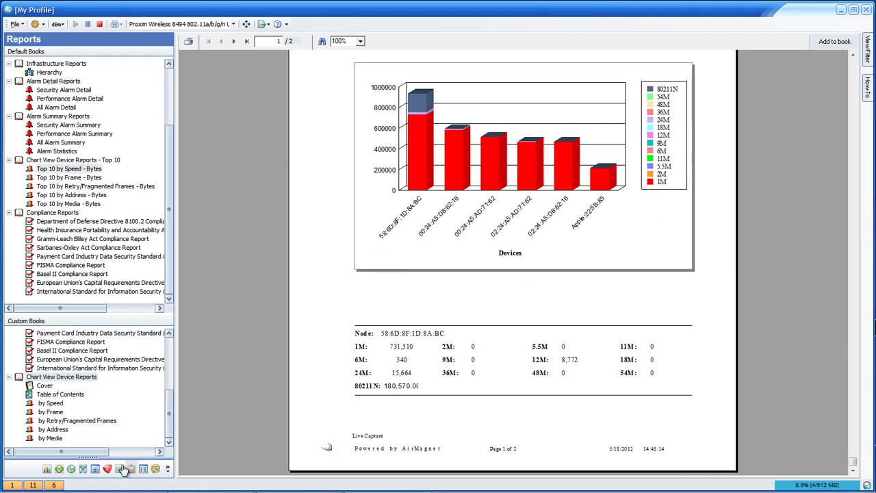
{"action": "scroll", "coordinate": [122, 468], "scroll_direction": "up", "scroll_amount": 3}
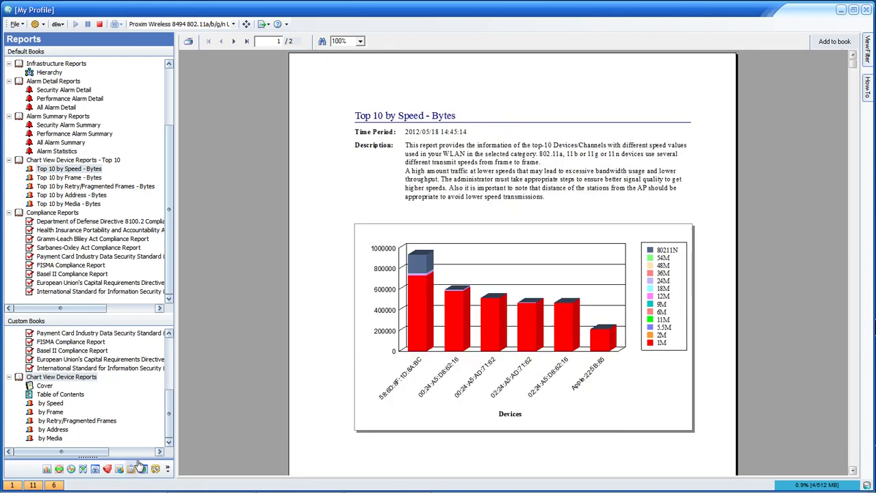
{"action": "scroll", "coordinate": [220, 329], "scroll_direction": "down", "scroll_amount": 3}
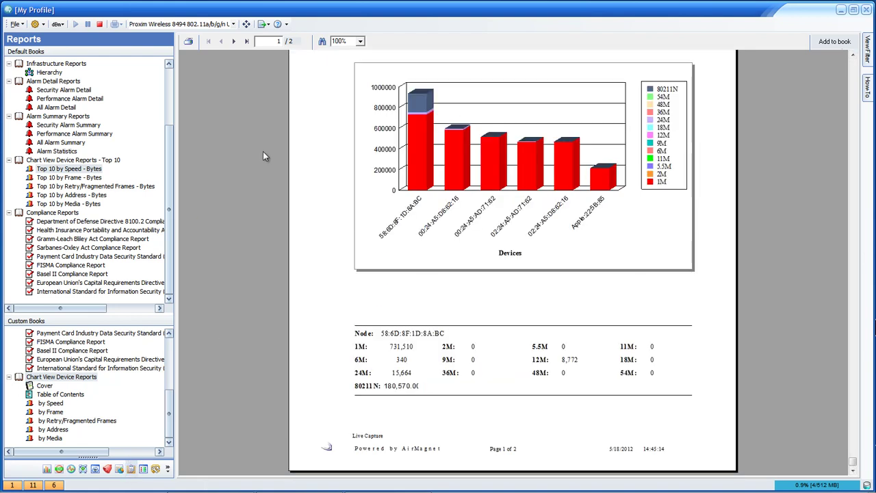
- View Top 10 by Address - Bytes, then select the Sarbanes-Oxley Act Compliance Report
{"action": "left_click", "coordinate": [72, 195]}
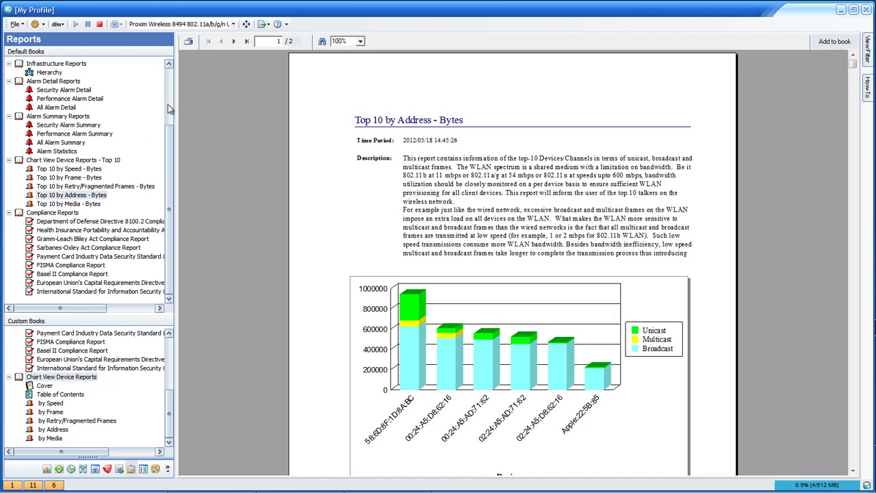
{"action": "left_click_drag", "start_coordinate": [171, 205], "coordinate": [219, 205]}
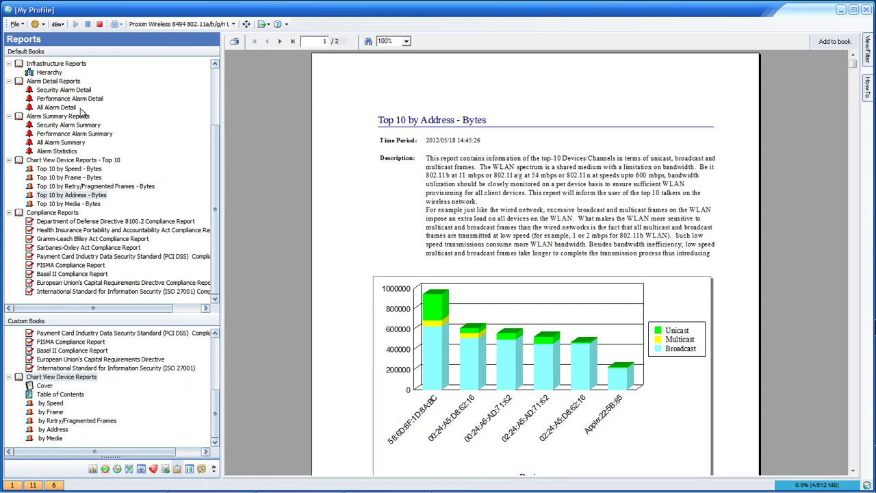
{"action": "key", "text": "s"}
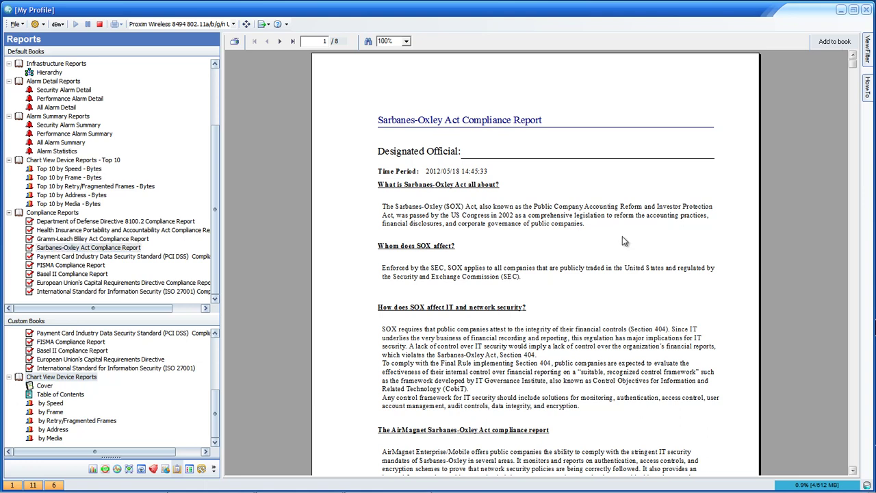
- Scroll the PCI DSS report, then page through Basel II Compliance and Chart View Device Reports
{"action": "scroll", "coordinate": [832, 89], "scroll_direction": "down", "scroll_amount": 3}
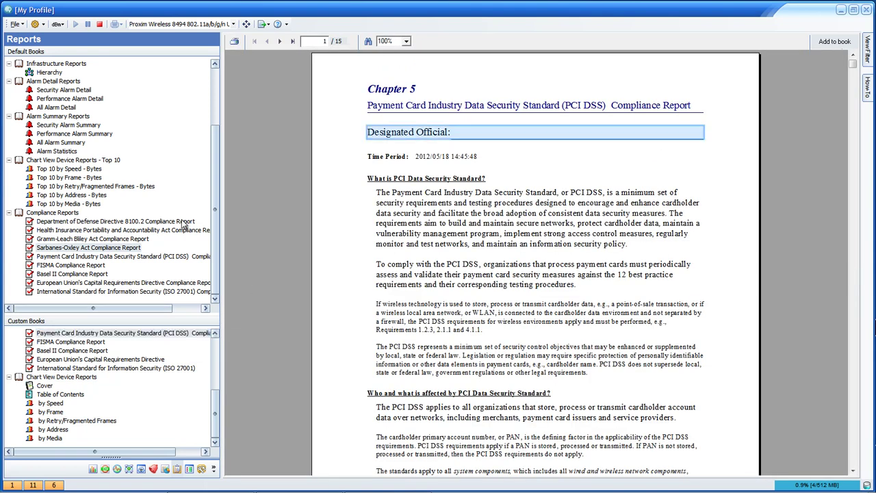
{"action": "scroll", "coordinate": [176, 219], "scroll_direction": "down", "scroll_amount": 5}
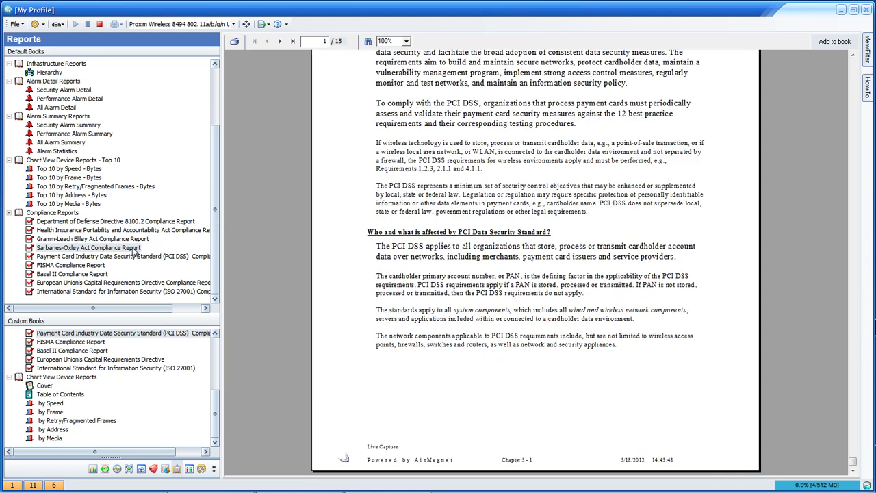
{"action": "key", "text": "Down"}
{"action": "key", "text": "Down"}
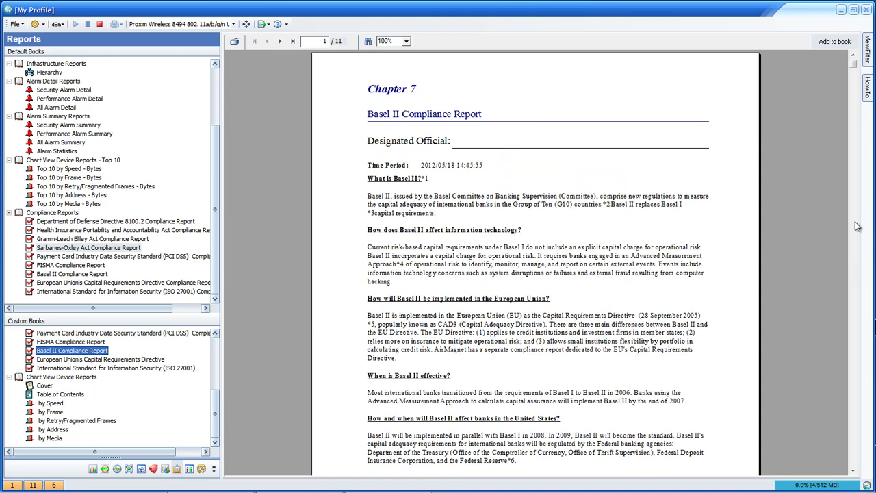
{"action": "key", "text": "Down"}
{"action": "key", "text": "Down"}
{"action": "key", "text": "Down"}
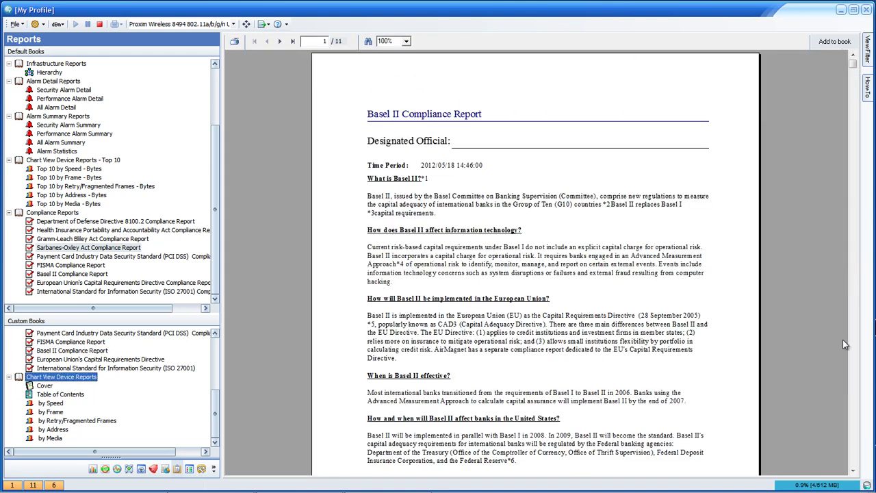
{"action": "left_click", "coordinate": [823, 460]}
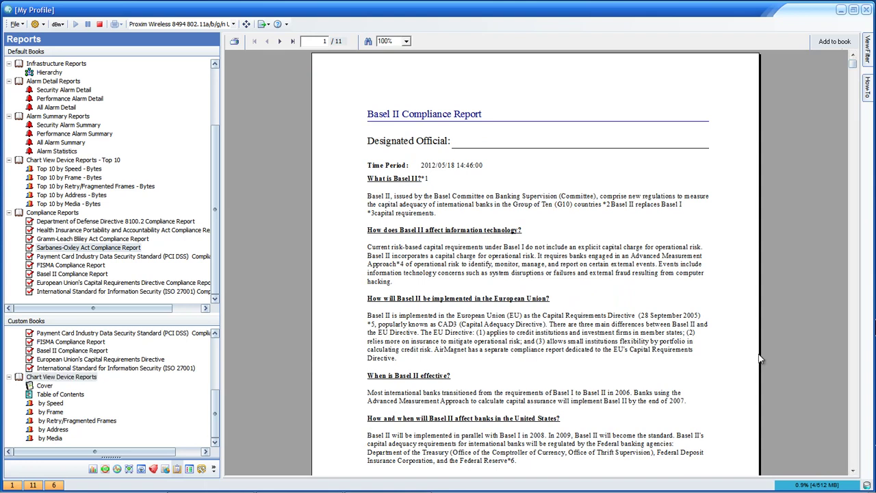
{"action": "key", "text": "Down"}
{"action": "key", "text": "Down"}
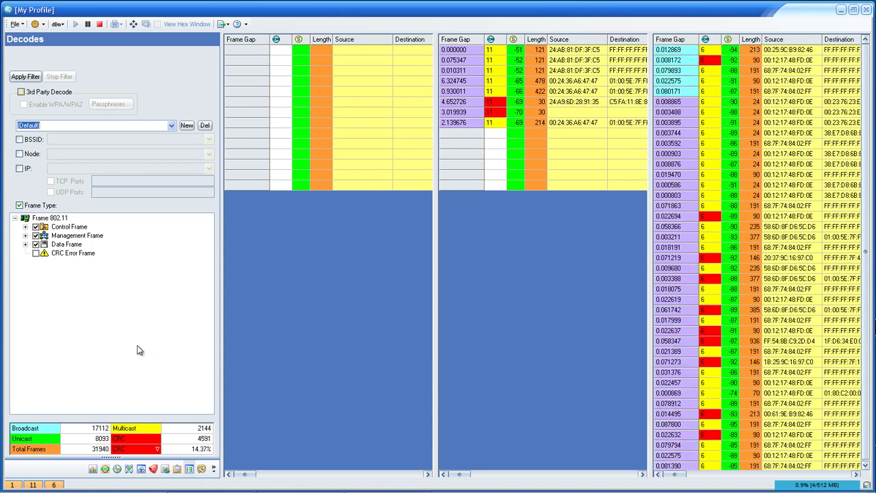
- Expand and then collapse the Data Frame subtype list in Decodes
{"action": "double_click", "coordinate": [120, 244]}
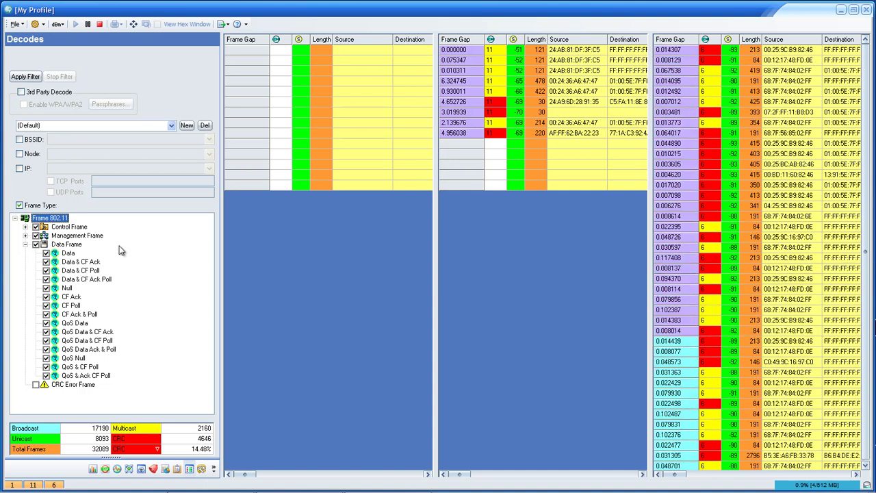
{"action": "double_click", "coordinate": [76, 244]}
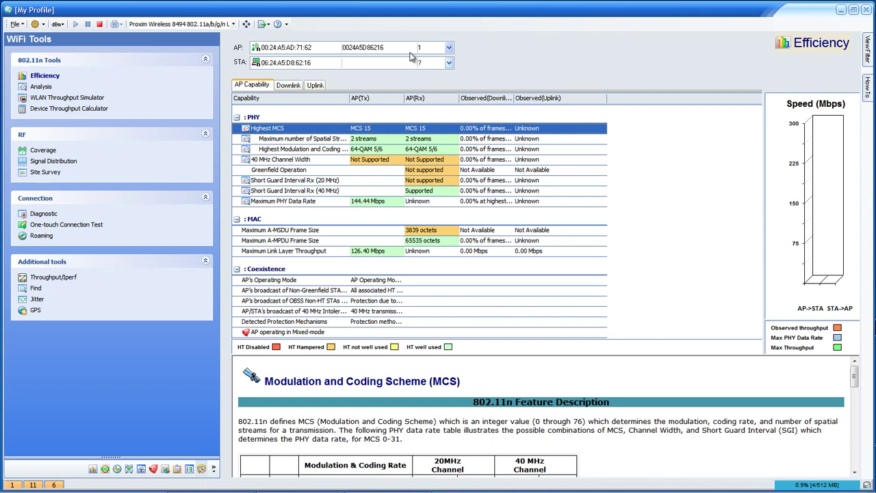
- Compare downlink and uplink efficiency, check the empty station list in Analysis, then open WLAN Throughput Simulator
{"action": "left_click", "coordinate": [288, 85]}
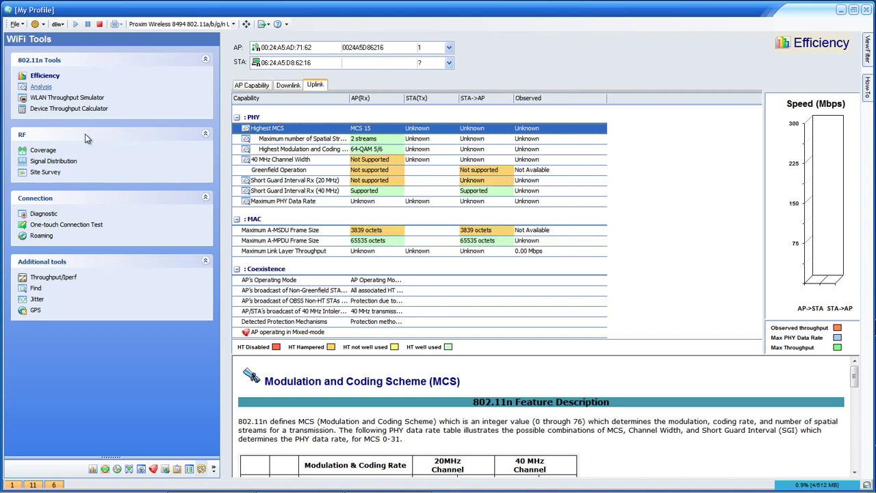
{"action": "left_click", "coordinate": [41, 88]}
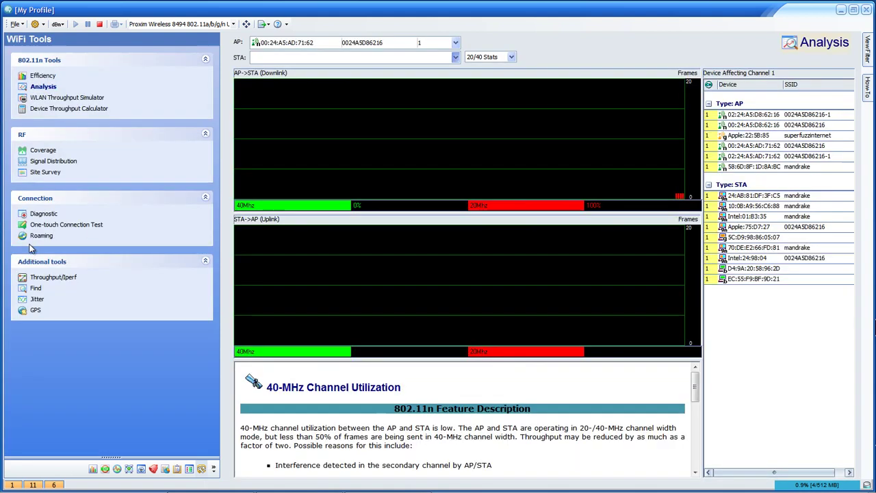
{"action": "left_click", "coordinate": [456, 58]}
{"action": "left_click", "coordinate": [78, 293]}
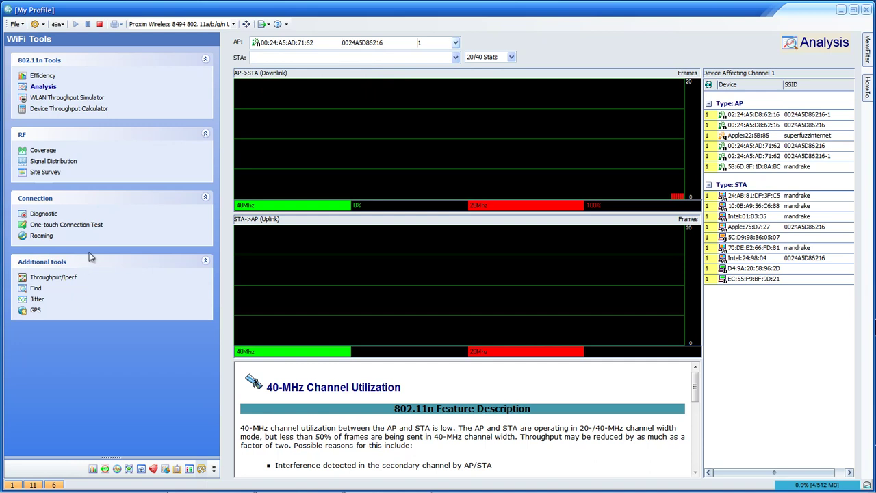
{"action": "left_click", "coordinate": [67, 97]}
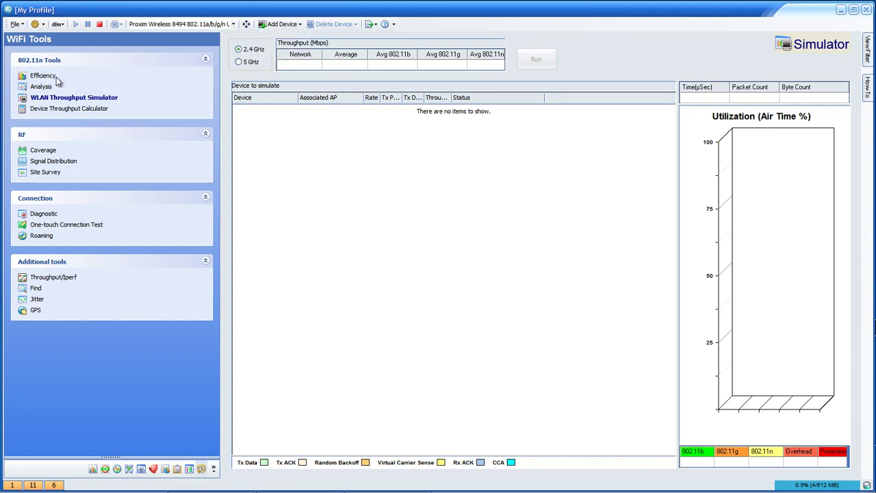
- In Device Throughput Calculator, keep MCS 23 and 8191 A-MPDU frame size and calculate throughput
{"action": "left_click", "coordinate": [68, 108]}
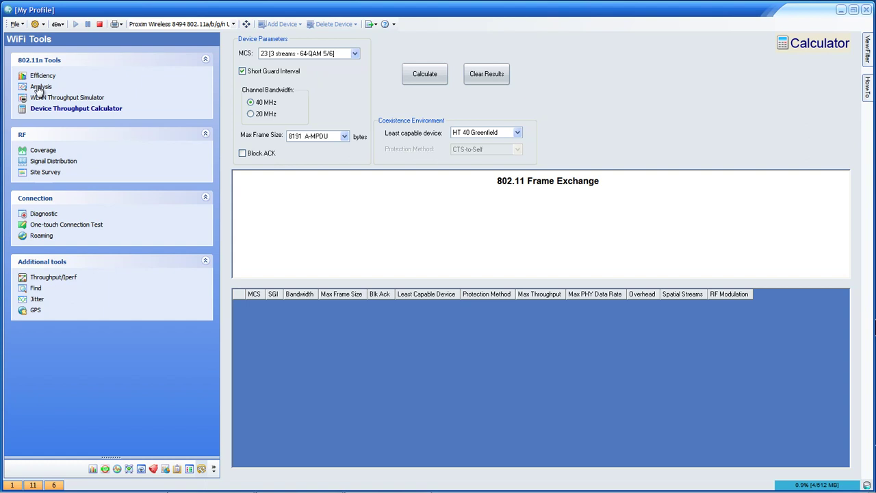
{"action": "left_click", "coordinate": [337, 52]}
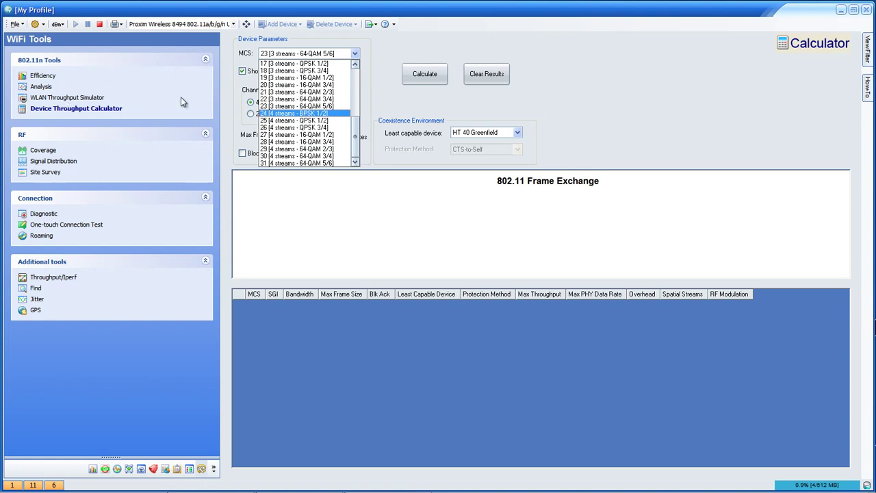
{"action": "left_click", "coordinate": [249, 70]}
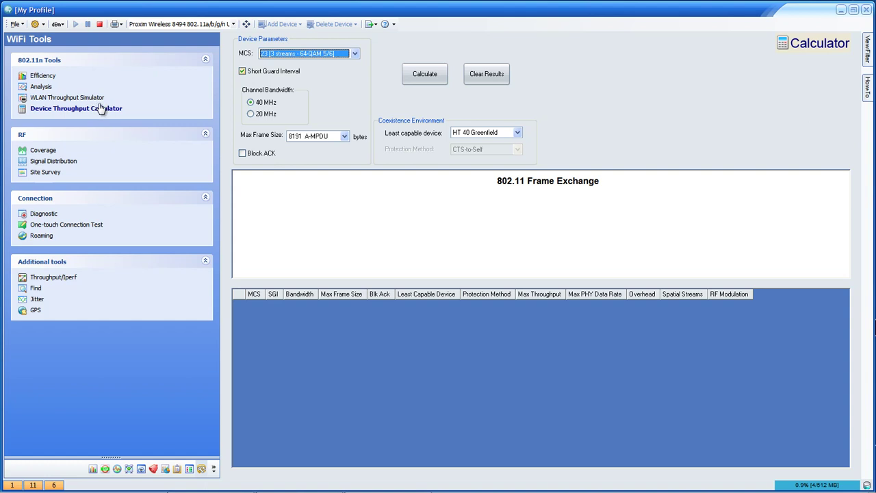
{"action": "key", "text": "Tab"}
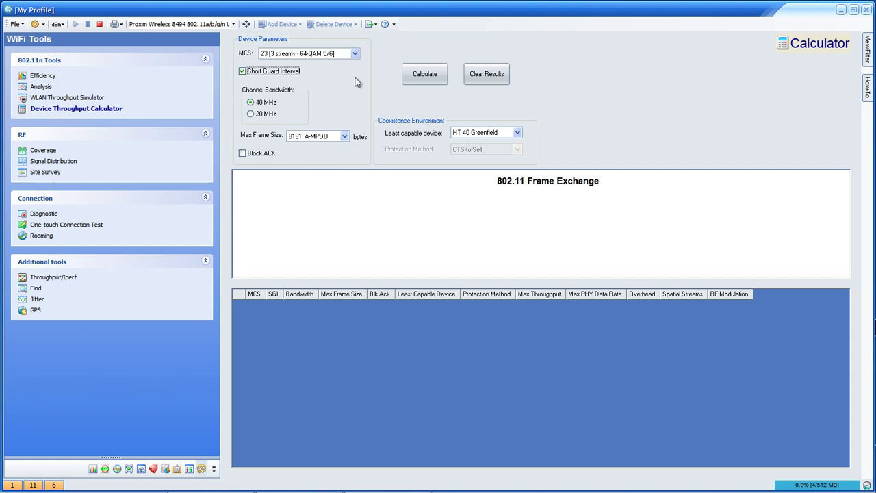
{"action": "left_click", "coordinate": [345, 136]}
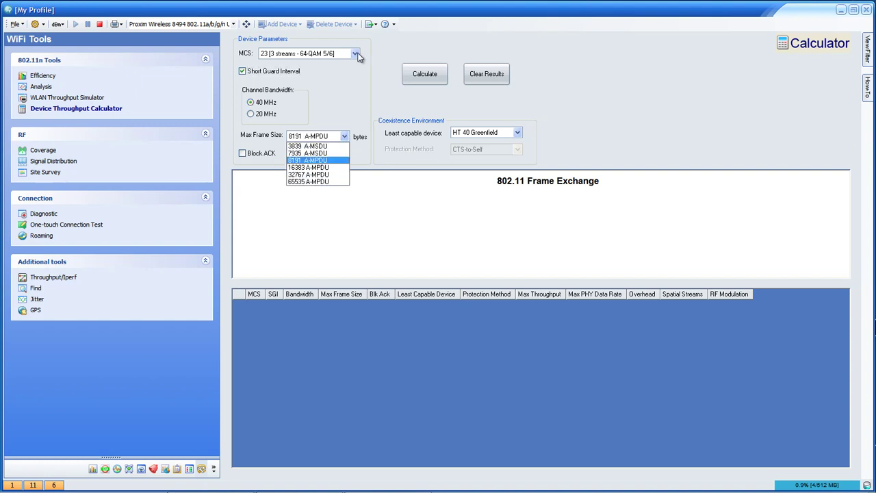
{"action": "left_click", "coordinate": [345, 136]}
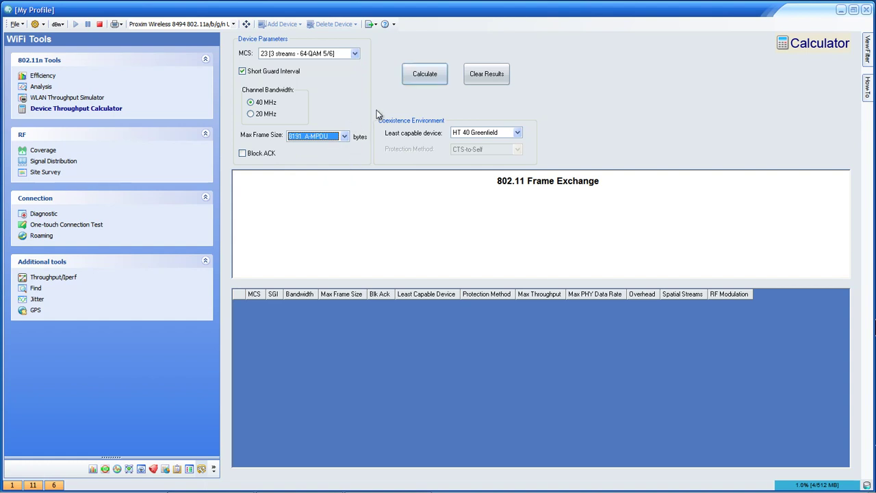
{"action": "left_click", "coordinate": [424, 74]}
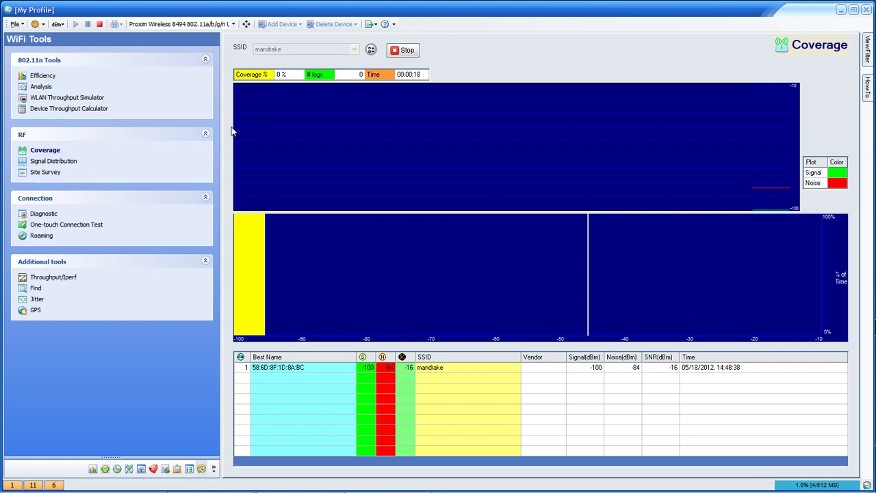
- Stop the mandrake Coverage test and open RF Signal Distribution for the channel 1 AP
{"action": "left_click", "coordinate": [408, 51]}
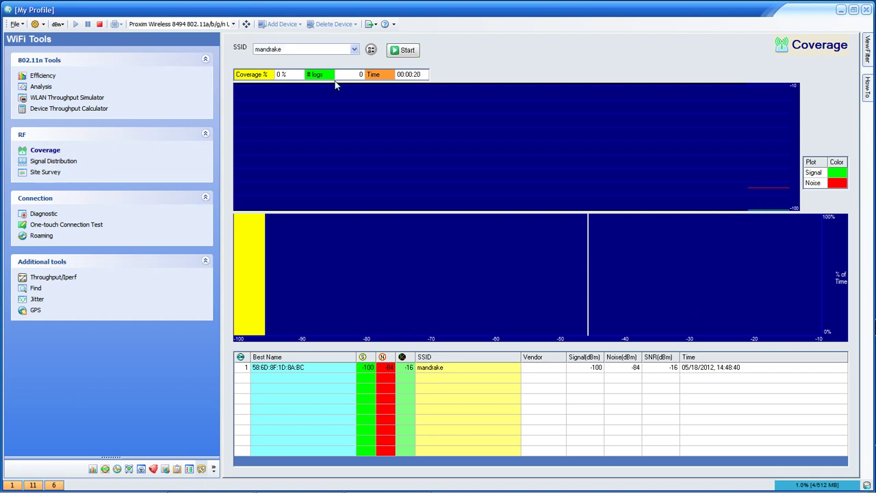
{"action": "left_click", "coordinate": [55, 160]}
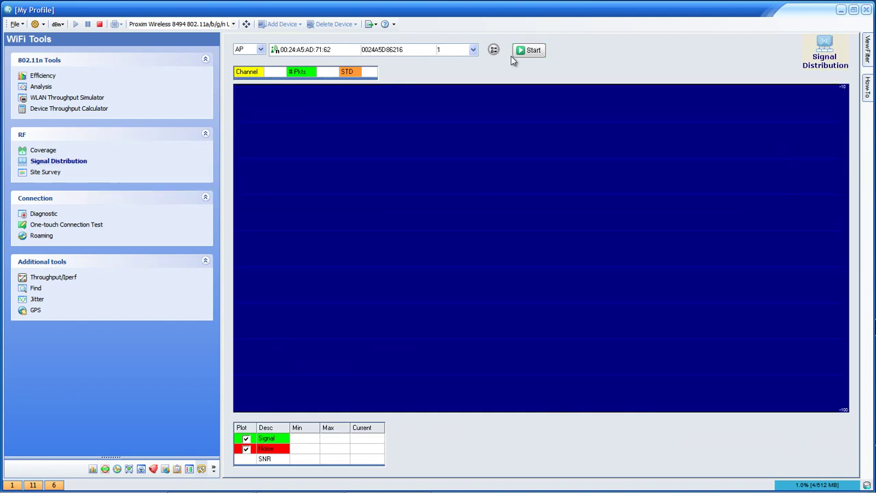
{"action": "left_click", "coordinate": [473, 49]}
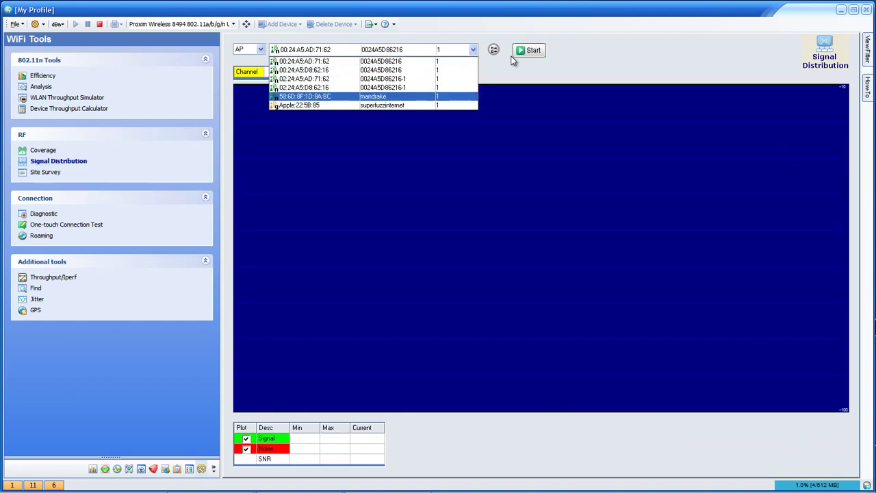
{"action": "key", "text": "Return"}
{"action": "left_click", "coordinate": [515, 55]}
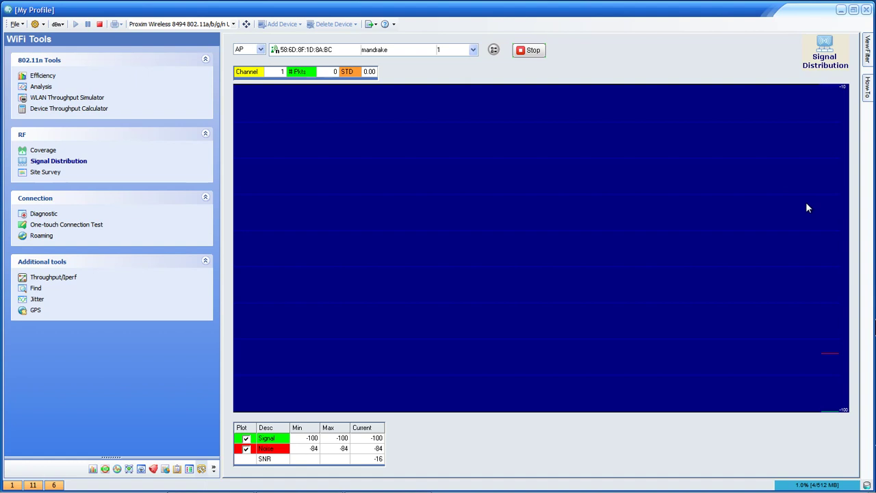
{"action": "key", "text": "alt+Down"}
{"action": "key", "text": "Down"}
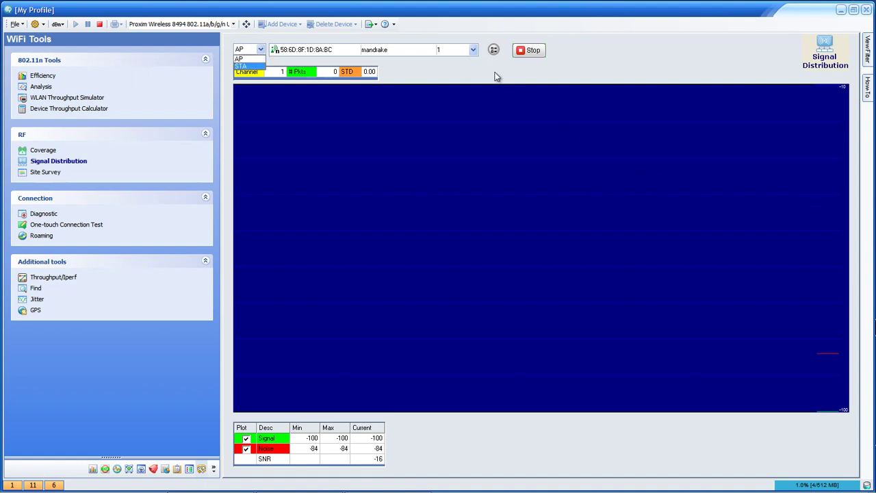
{"action": "key", "text": "Return"}
{"action": "left_click", "coordinate": [409, 52]}
{"action": "key", "text": "Down"}
{"action": "key", "text": "Down"}
{"action": "key", "text": "Return"}
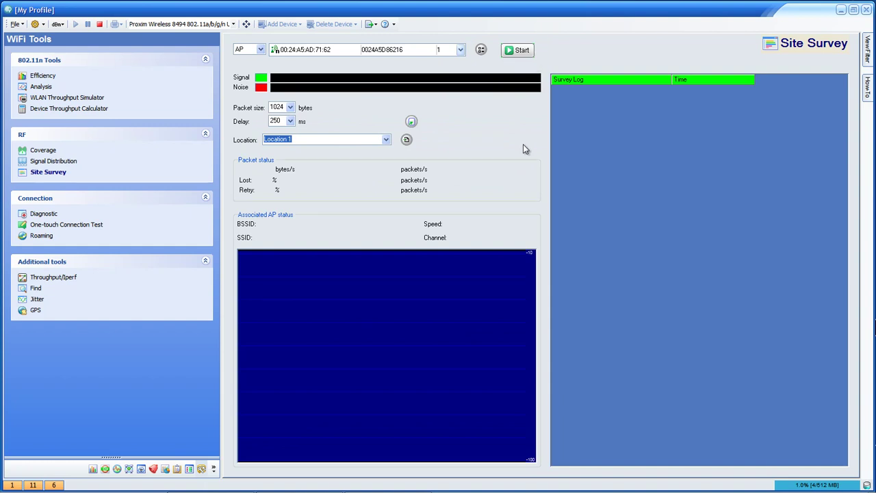
{"action": "key", "text": "alt+Down"}
{"action": "key", "text": "Down"}
{"action": "key", "text": "Down"}
{"action": "key", "text": "Down"}
{"action": "key", "text": "Return"}
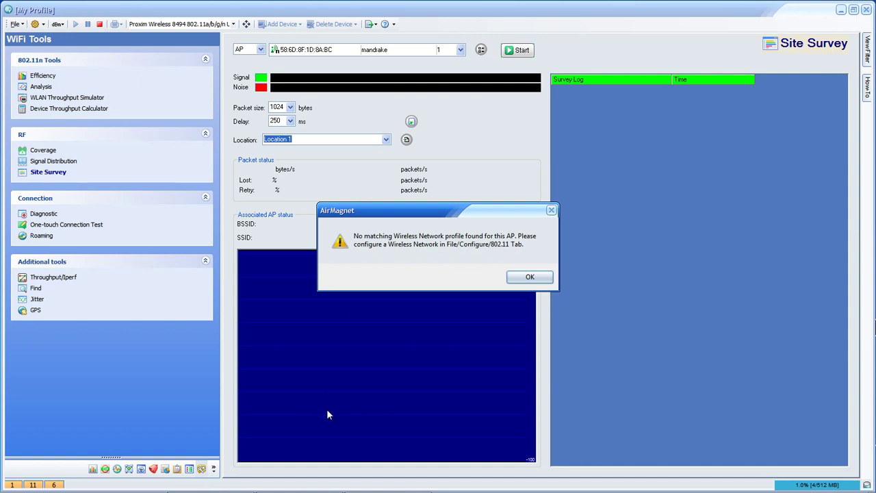
{"action": "key", "text": "Return"}
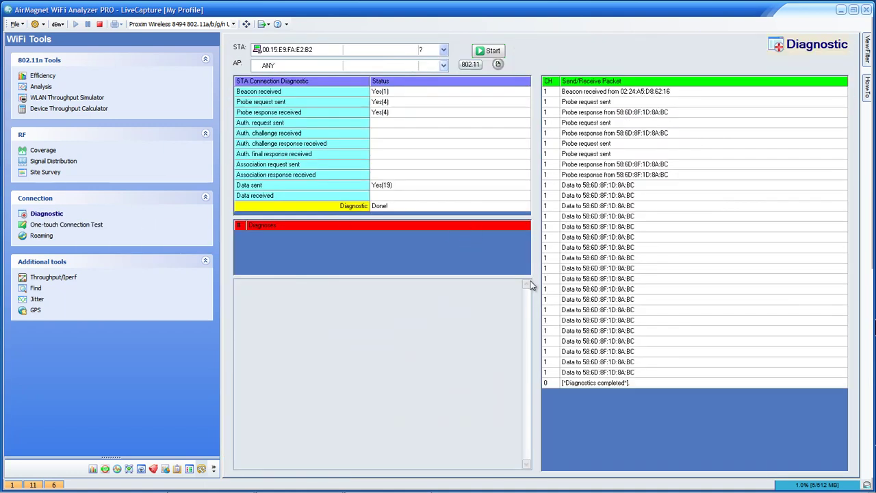
{"action": "key", "text": "alt+Down"}
{"action": "key", "text": "Down"}
{"action": "key", "text": "Down"}
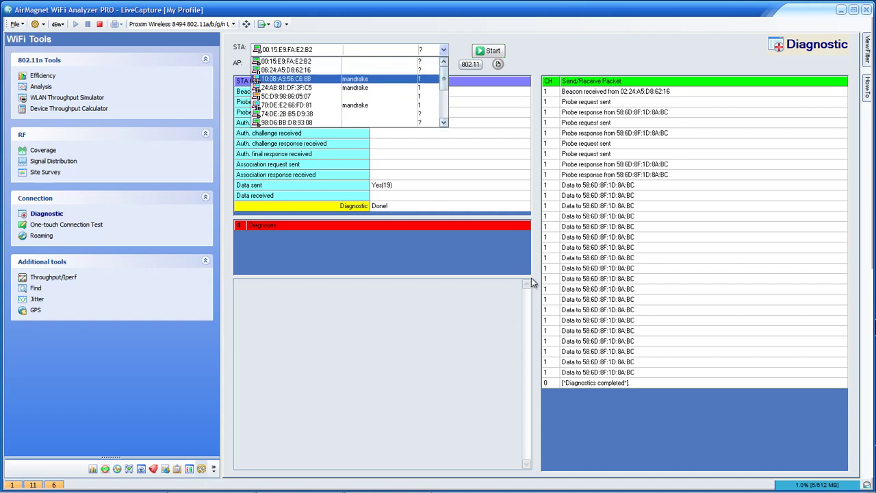
{"action": "key", "text": "Down"}
{"action": "key", "text": "Return"}
{"action": "left_click", "coordinate": [444, 65]}
{"action": "key", "text": "Down"}
{"action": "key", "text": "Down"}
{"action": "key", "text": "Down"}
{"action": "key", "text": "Down"}
{"action": "key", "text": "Return"}
{"action": "key", "text": "Return"}
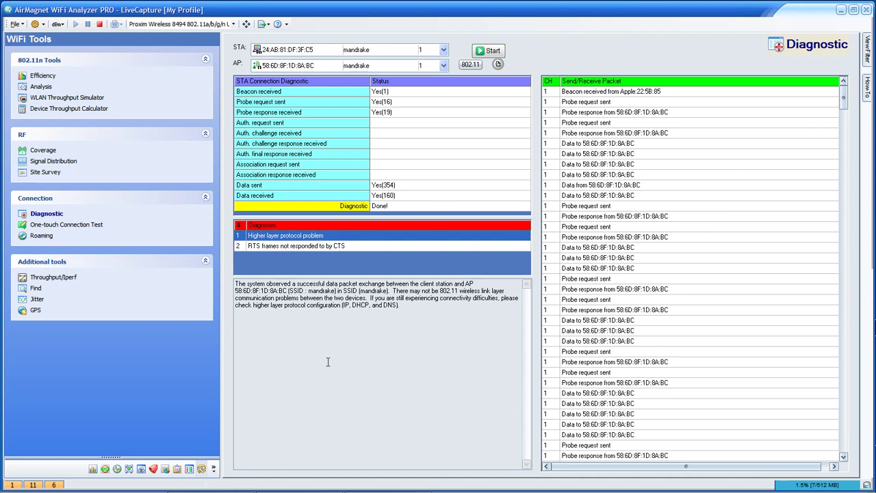
{"action": "key", "text": "Down"}
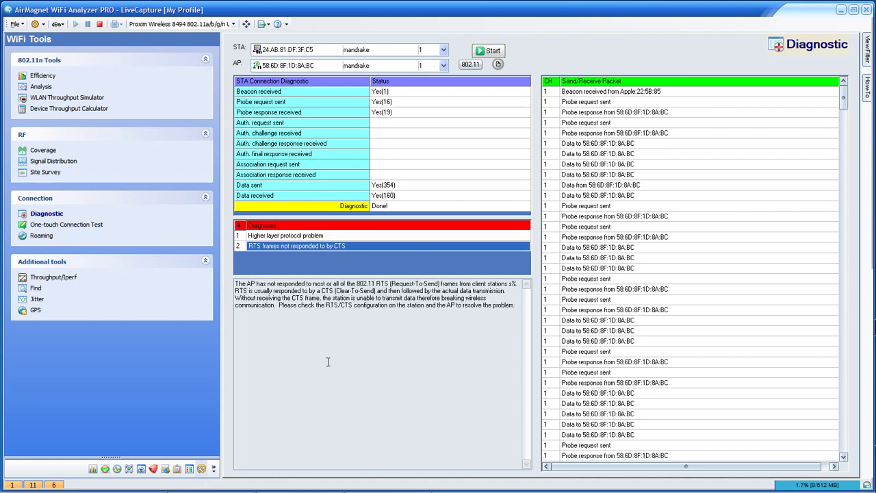
- Run the One-touch Connection Test against the mandrake AP
{"action": "left_click", "coordinate": [458, 45]}
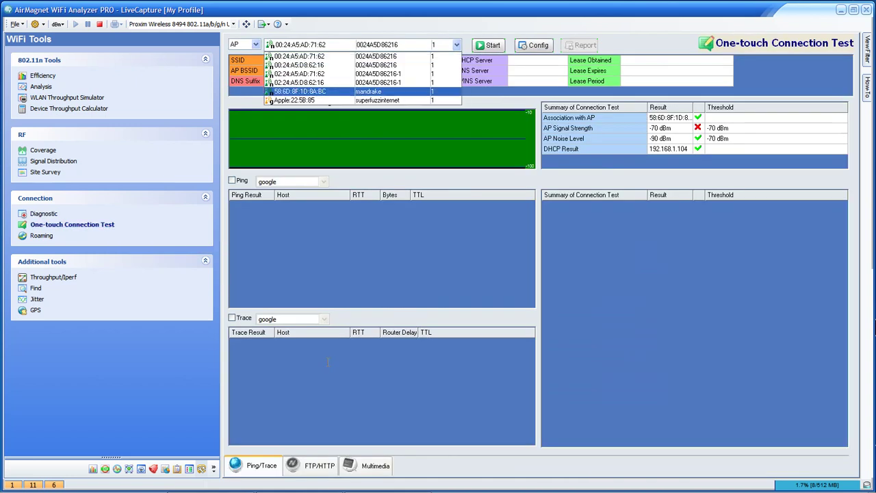
{"action": "left_click", "coordinate": [322, 93]}
{"action": "left_click", "coordinate": [488, 45]}
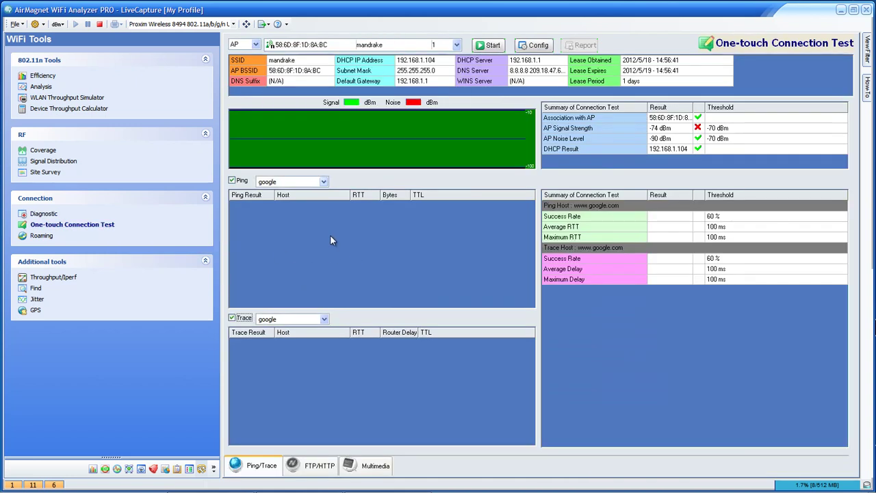
- Keep google as the ping host, then switch to the Roaming tool
{"action": "left_click", "coordinate": [323, 182]}
{"action": "left_click", "coordinate": [277, 192]}
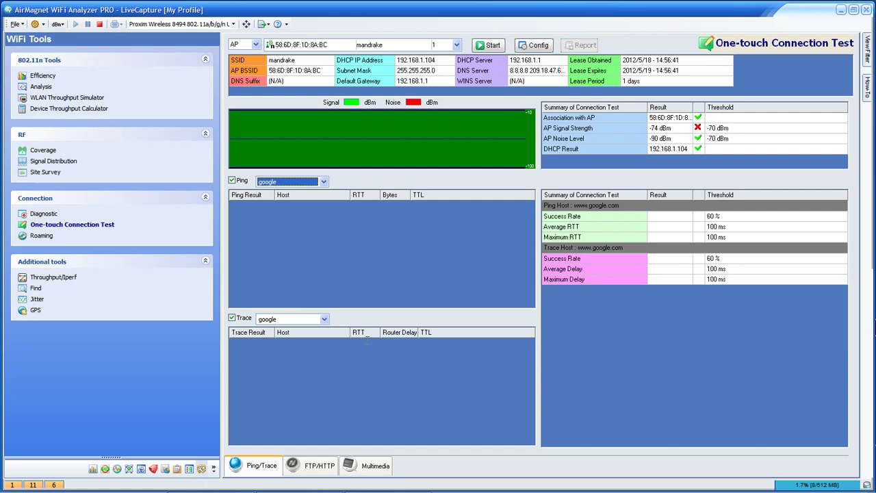
{"action": "left_click", "coordinate": [41, 236]}
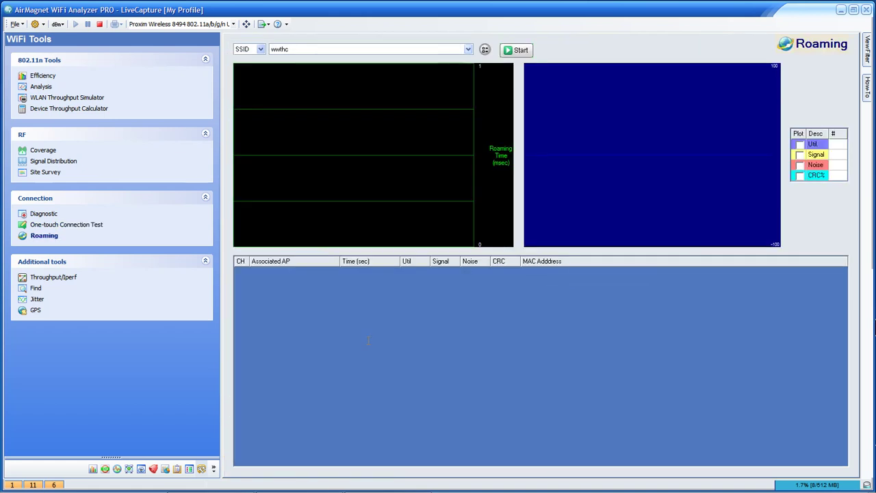
- Set the roaming SSID to mandrake, then move on to Throughput/Iperf
{"action": "left_click", "coordinate": [468, 49]}
{"action": "left_click", "coordinate": [369, 73]}
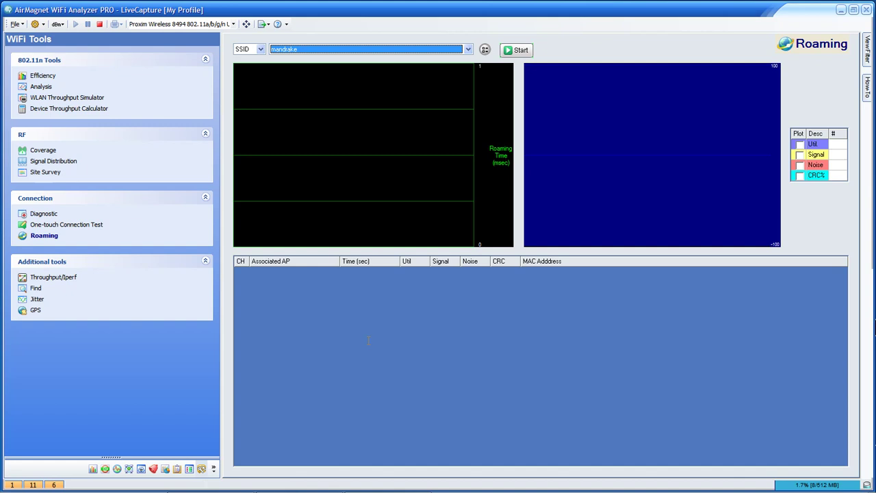
{"action": "left_click", "coordinate": [53, 276]}
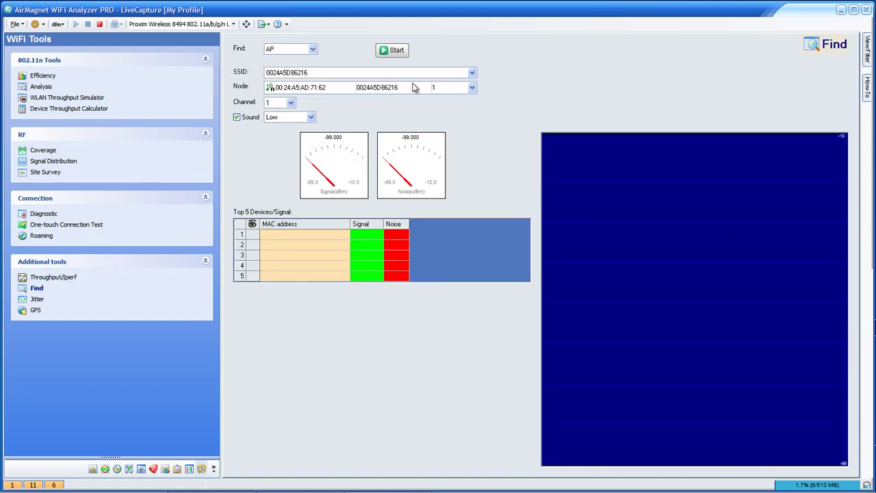
- Set the Find search target type back to AP after briefly trying stations
{"action": "key", "text": "alt+Down"}
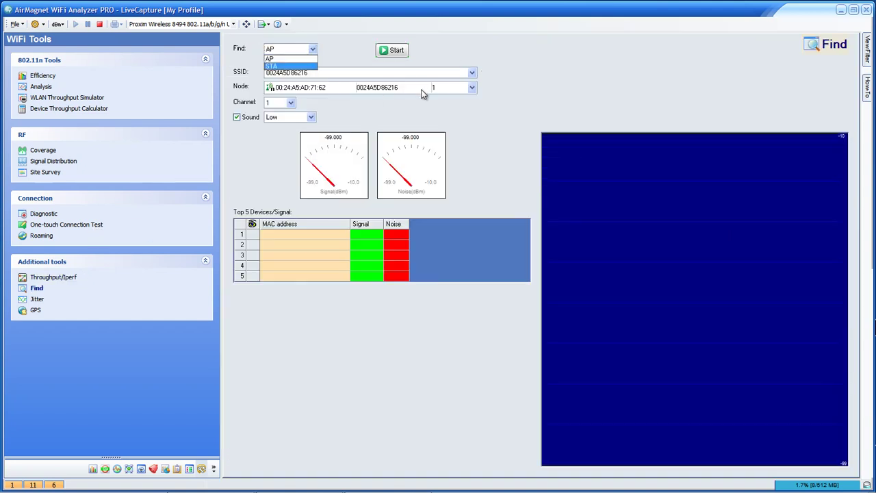
{"action": "key", "text": "Down"}
{"action": "key", "text": "Return"}
{"action": "key", "text": "alt+Down"}
{"action": "key", "text": "Up"}
{"action": "key", "text": "Return"}
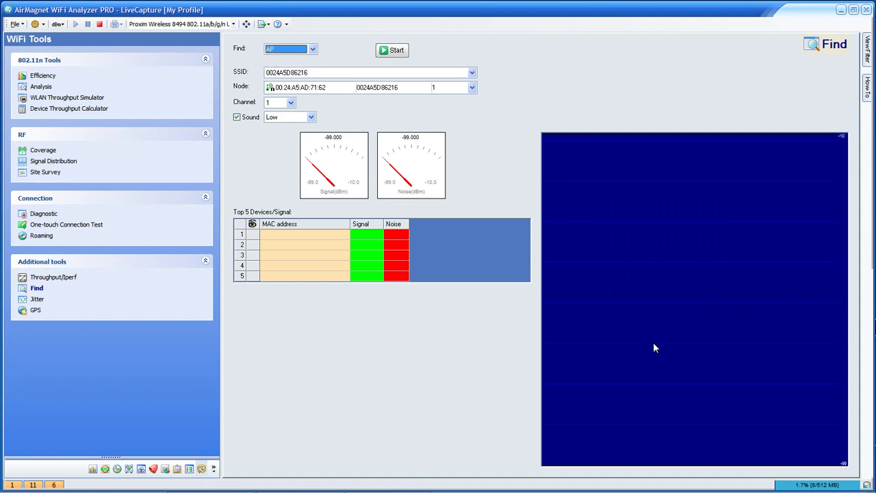
{"action": "key", "text": "alt+Down"}
{"action": "key", "text": "Return"}
{"action": "key", "text": "Tab"}
{"action": "key", "text": "alt+Down"}
{"action": "key", "text": "Down"}
{"action": "key", "text": "Down"}
{"action": "key", "text": "Down"}
{"action": "key", "text": "Return"}
{"action": "key", "text": "Tab"}
{"action": "key", "text": "alt+Down"}
{"action": "key", "text": "Down"}
{"action": "key", "text": "Down"}
{"action": "key", "text": "Down"}
{"action": "key", "text": "Down"}
{"action": "key", "text": "Return"}
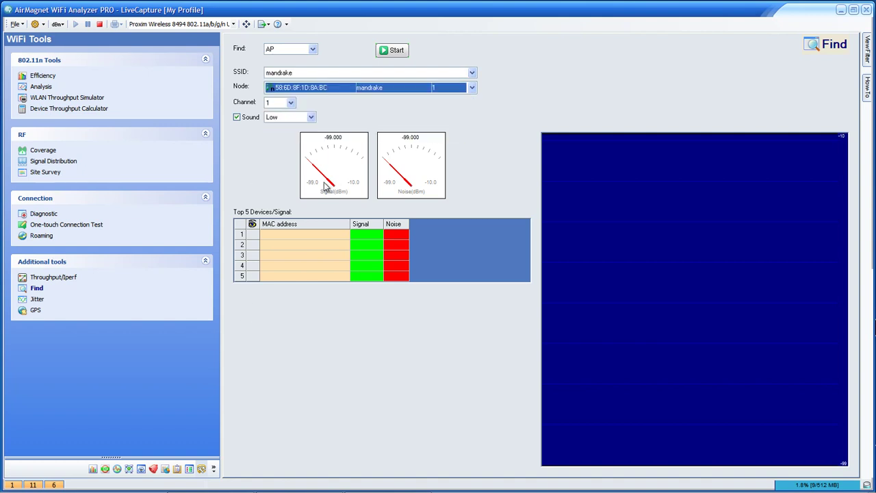
{"action": "key", "text": "Return"}
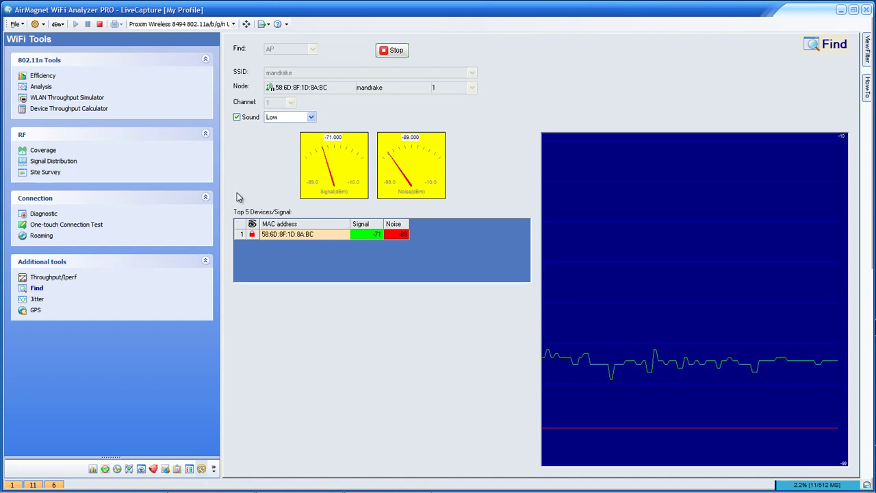
{"action": "left_click", "coordinate": [37, 300]}
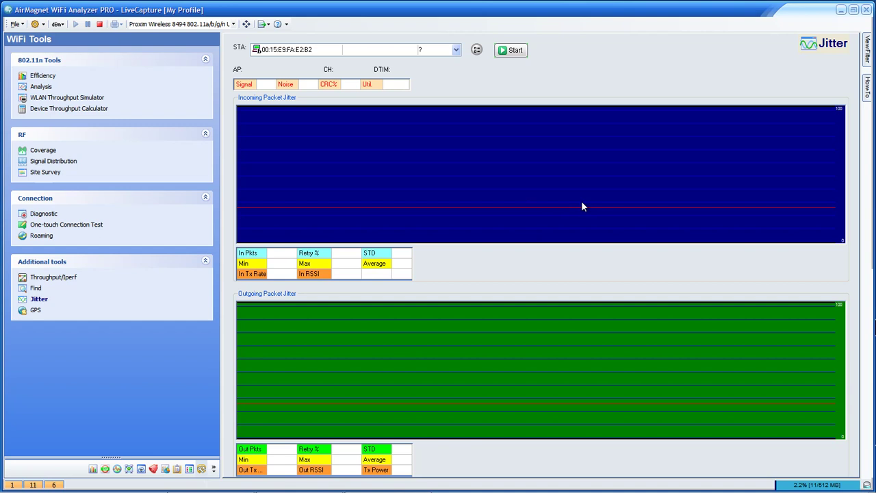
- Move from Jitter down to the GPS tool under Additional tools
{"action": "key", "text": "Down"}
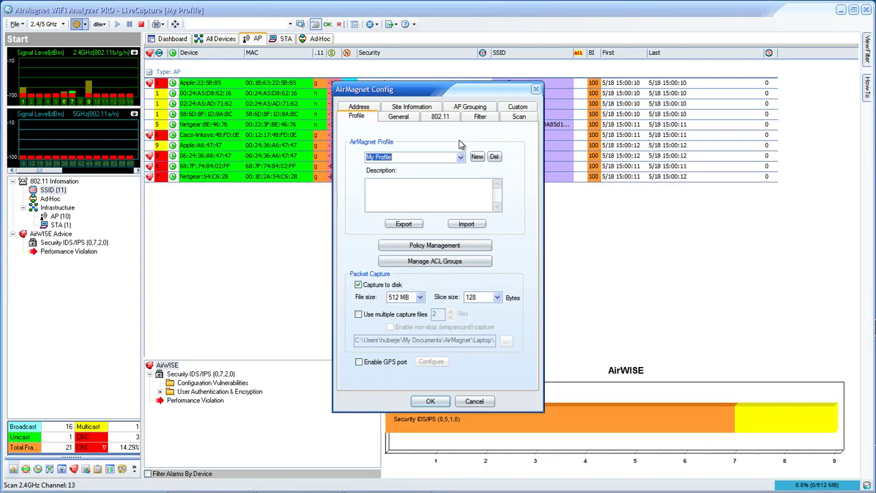
- Step through the AirMagnet Config tabs from General to the Scan settings
{"action": "key", "text": "ctrl+Tab"}
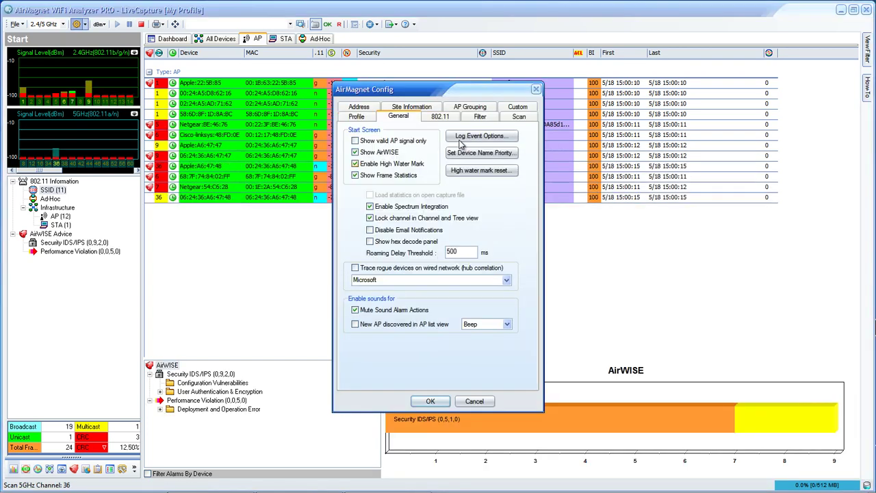
{"action": "key", "text": "Return"}
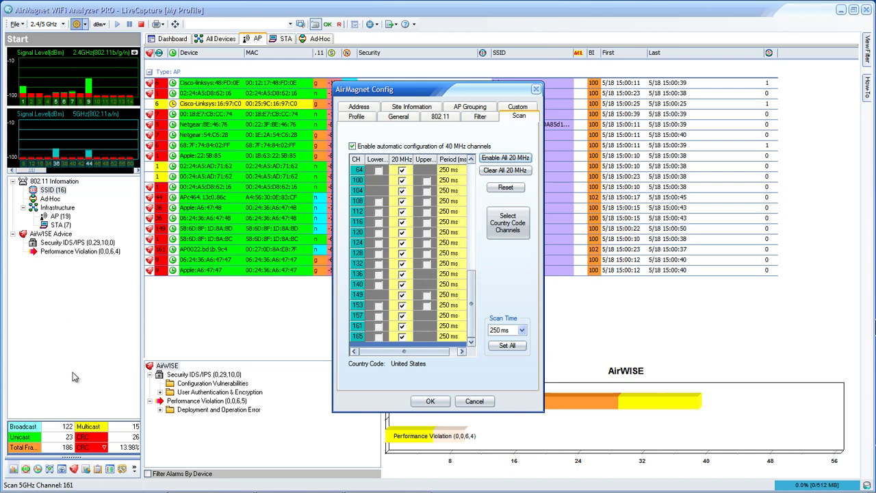
- Review the Scan Time options, keep 250 ms, and close the configuration with OK
{"action": "left_click", "coordinate": [522, 330]}
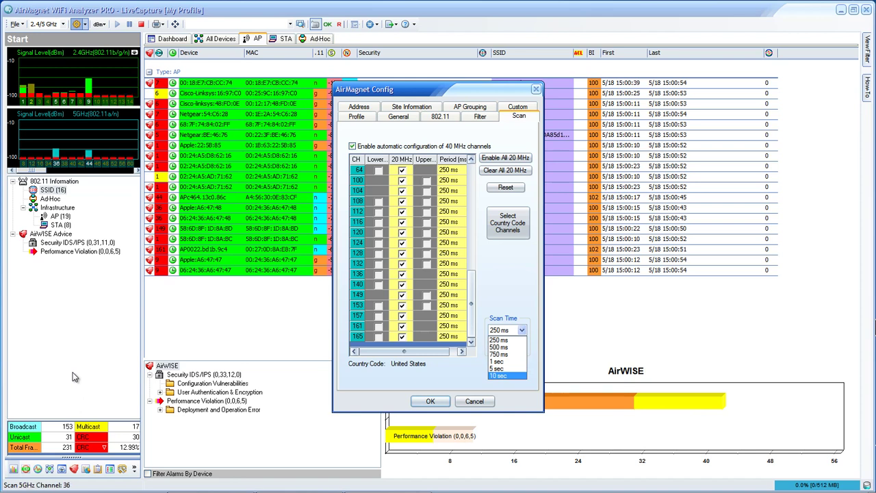
{"action": "key", "text": "Up"}
{"action": "key", "text": "Up"}
{"action": "key", "text": "Up"}
{"action": "key", "text": "Up"}
{"action": "key", "text": "Up"}
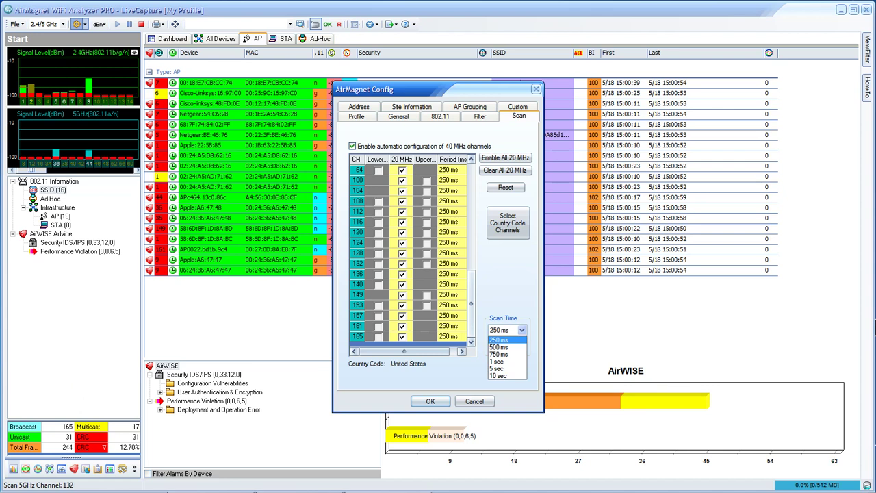
{"action": "left_click", "coordinate": [80, 374]}
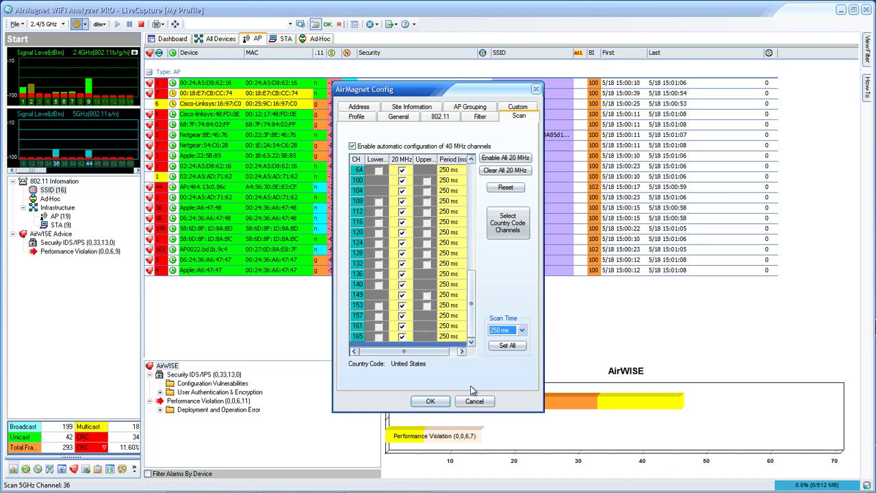
{"action": "key", "text": "Return"}
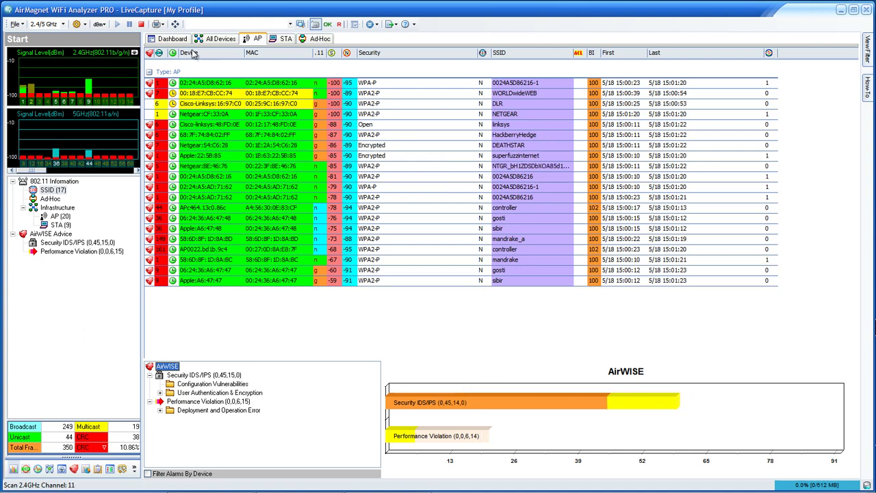
{"action": "left_click", "coordinate": [412, 116]}
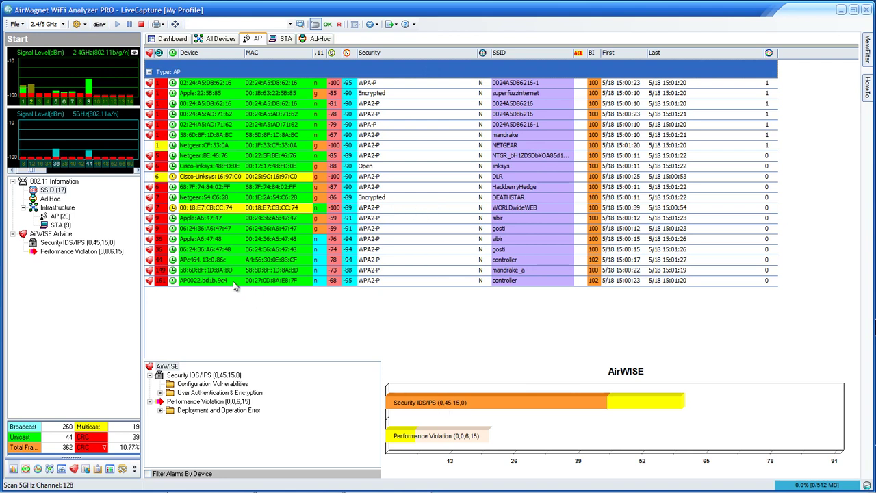
{"action": "left_click", "coordinate": [195, 270]}
{"action": "left_click", "coordinate": [49, 470]}
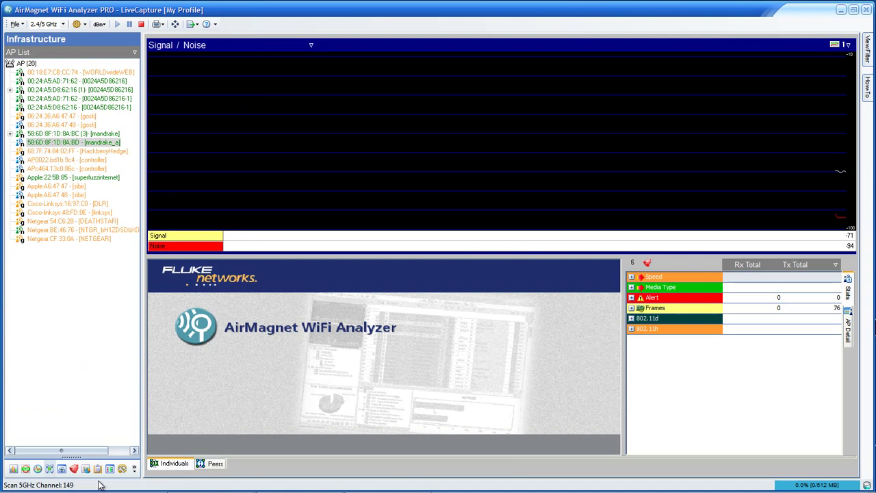
- Switch the graph to Utilization, then to Rx & Tx CRC Error/sec
{"action": "key", "text": "alt+Down"}
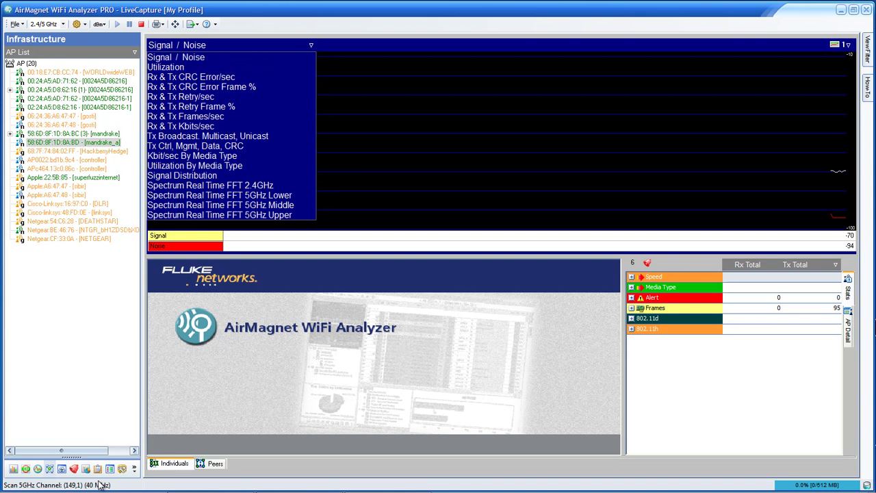
{"action": "key", "text": "Down"}
{"action": "key", "text": "Return"}
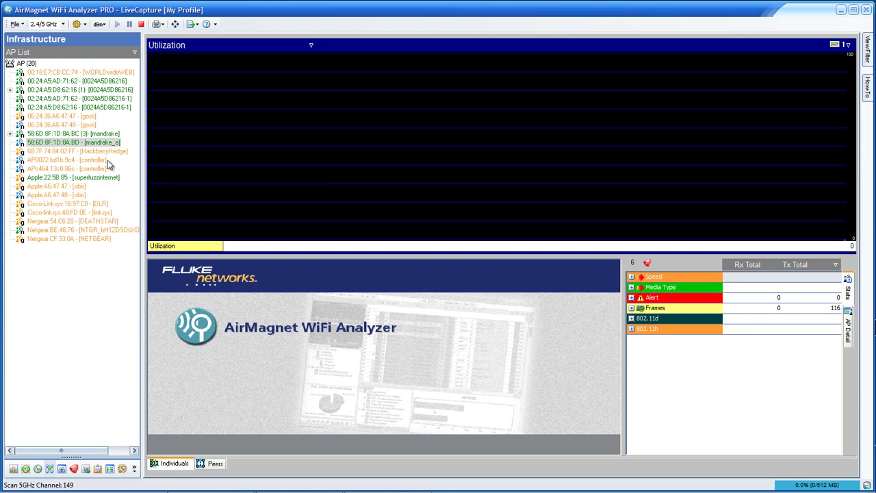
{"action": "key", "text": "alt+Down"}
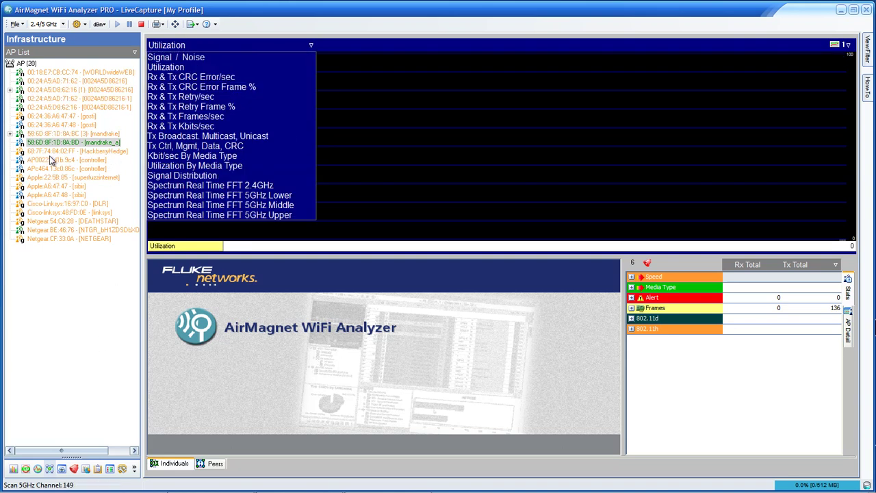
{"action": "key", "text": "Down"}
{"action": "key", "text": "Return"}
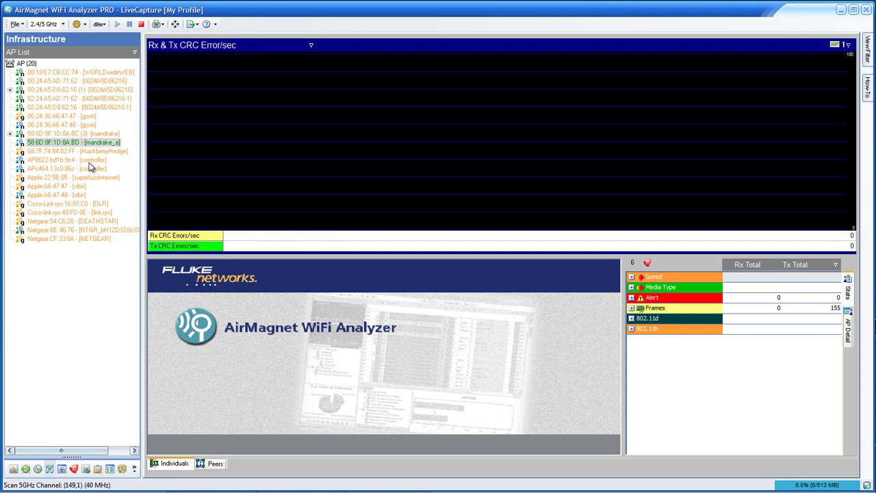
{"action": "key", "text": "alt+Down"}
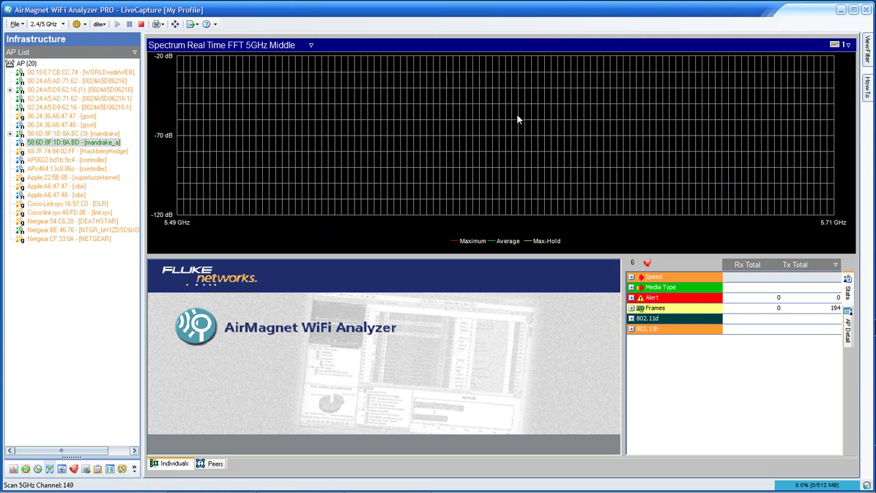
- Step the spectrum chart to 5GHz Upper, then 5GHz Lower, landing on the Start access point table
{"action": "key", "text": "alt+Down"}
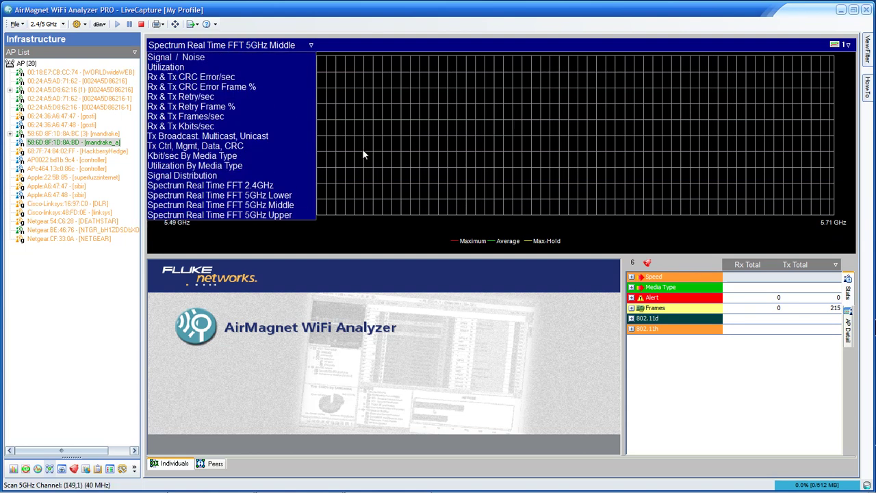
{"action": "key", "text": "Down"}
{"action": "key", "text": "Return"}
{"action": "key", "text": "alt+Down"}
{"action": "key", "text": "Up"}
{"action": "key", "text": "Up"}
{"action": "key", "text": "Return"}
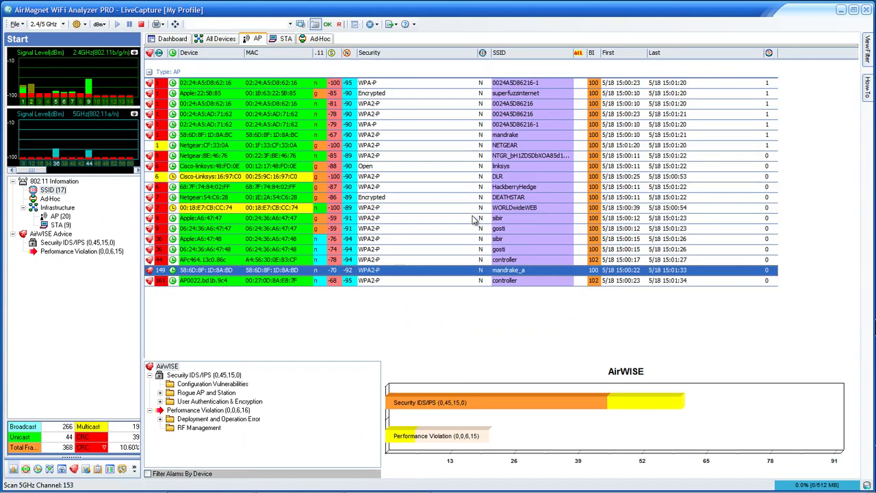
- Cycle through the STA and Ad-Hoc lists to the Channel view detailing channel 161
{"action": "key", "text": "ctrl+Tab"}
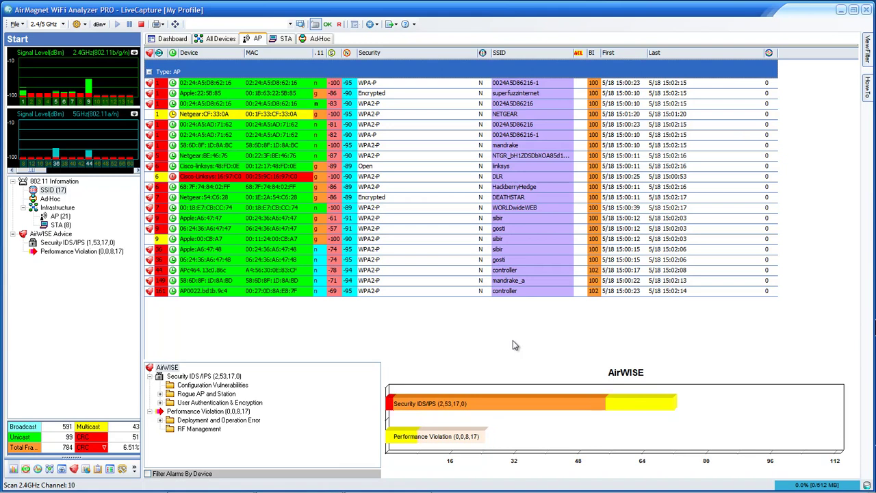
{"action": "key", "text": "ctrl+Tab"}
{"action": "key", "text": "ctrl+Tab"}
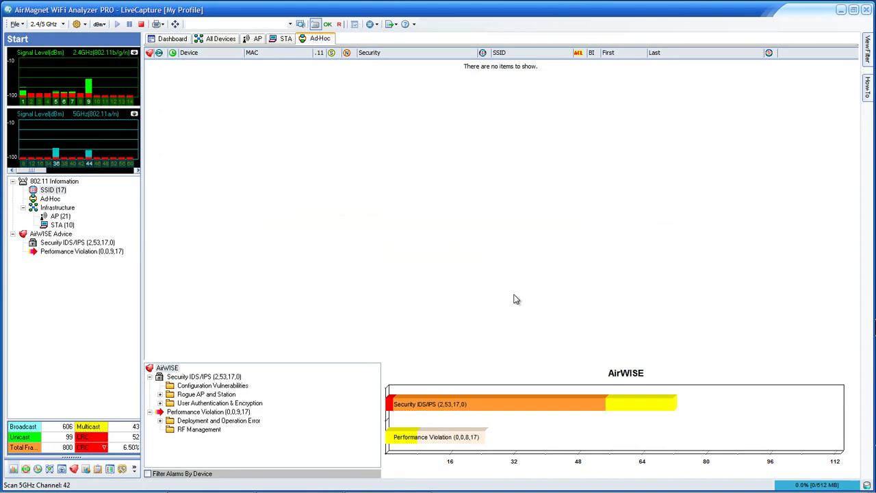
{"action": "key", "text": "ctrl+Tab"}
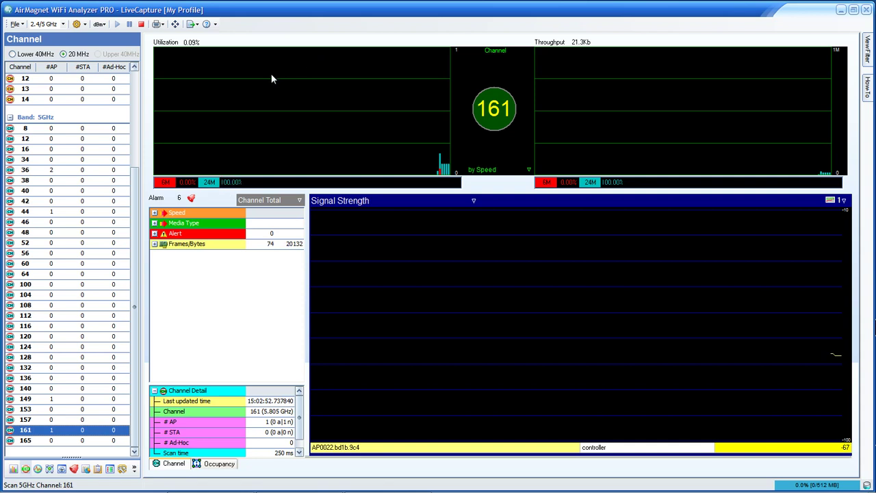
- Open the Interference screen, showing channel 1 scored 0.094 beside the 5GHz Lower spectrum
{"action": "left_click", "coordinate": [317, 82]}
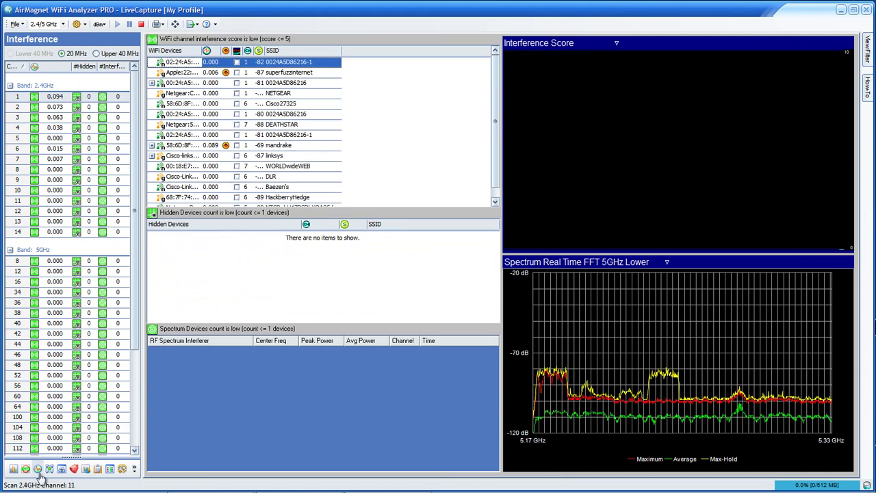
- Drag the channel table's splitter right so the interference score column shows fully
{"action": "left_click_drag", "start_coordinate": [143, 267], "coordinate": [184, 199]}
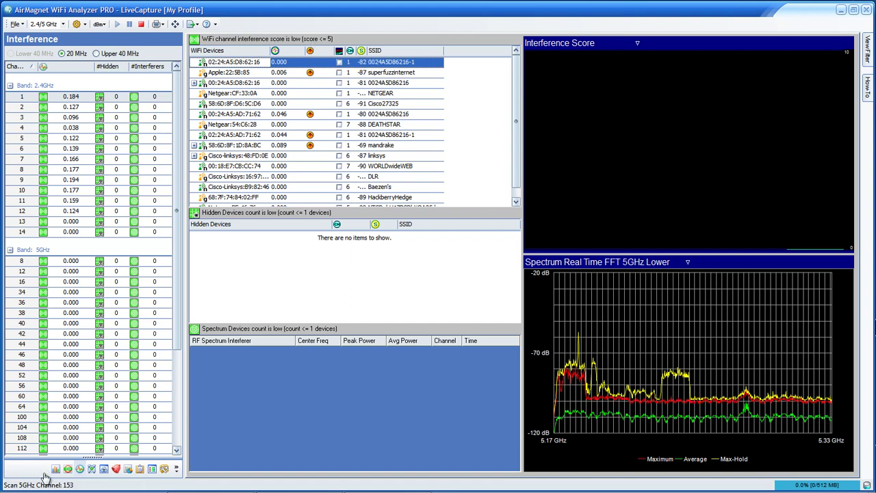
- View the Apple:22:5B:85 device's throughput, sort devices by signal strength, then return to Infrastructure
{"action": "key", "text": "Down"}
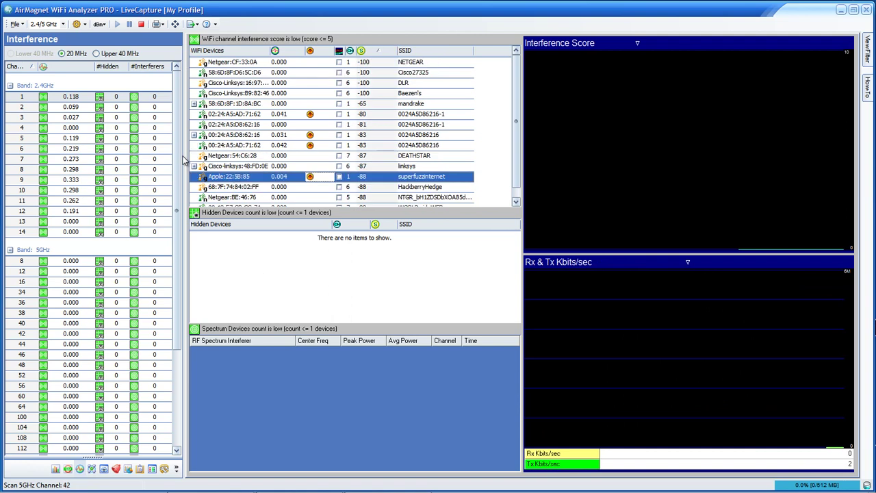
{"action": "left_click", "coordinate": [369, 52]}
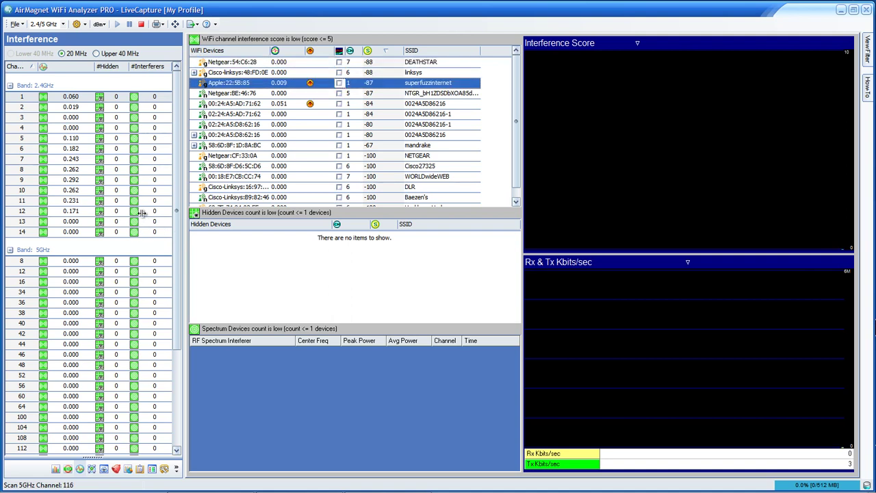
{"action": "key", "text": "F5"}
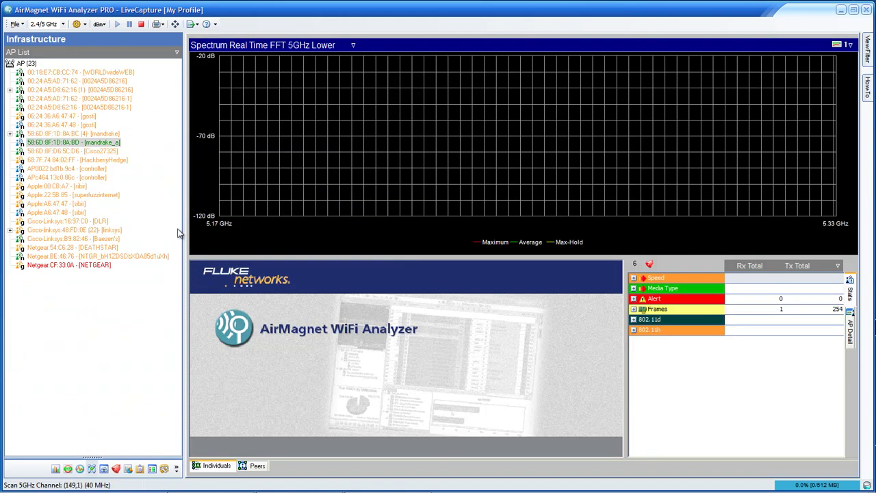
{"action": "left_click", "coordinate": [41, 133]}
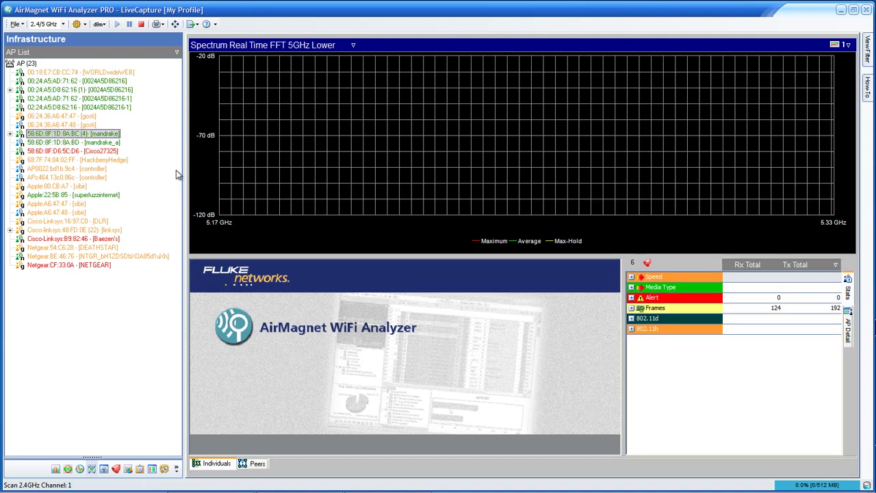
{"action": "key", "text": "Right"}
{"action": "key", "text": "Down"}
{"action": "key", "text": "Down"}
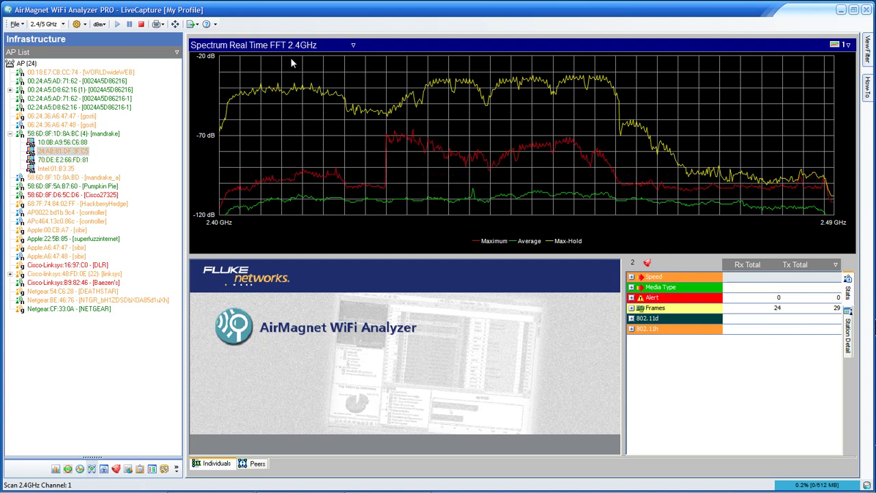
{"action": "key", "text": "Up"}
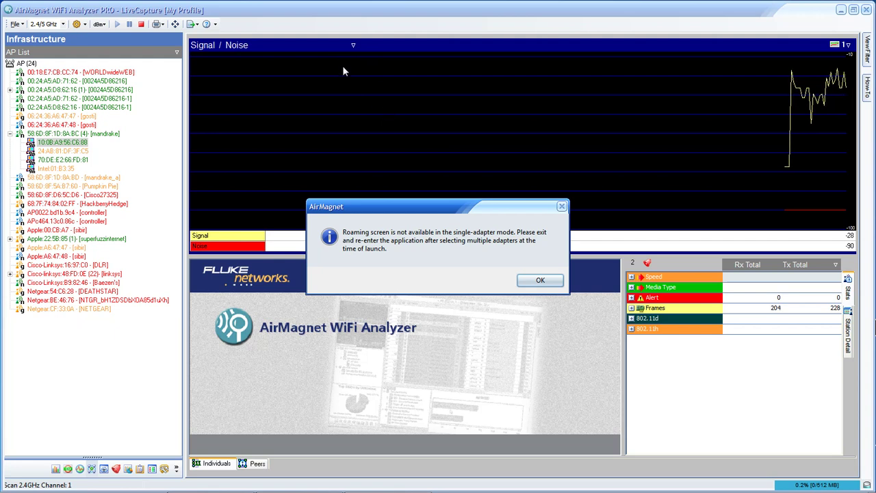
- Dismiss the roaming-unavailable notice and move on to the Reports screen
{"action": "key", "text": "Return"}
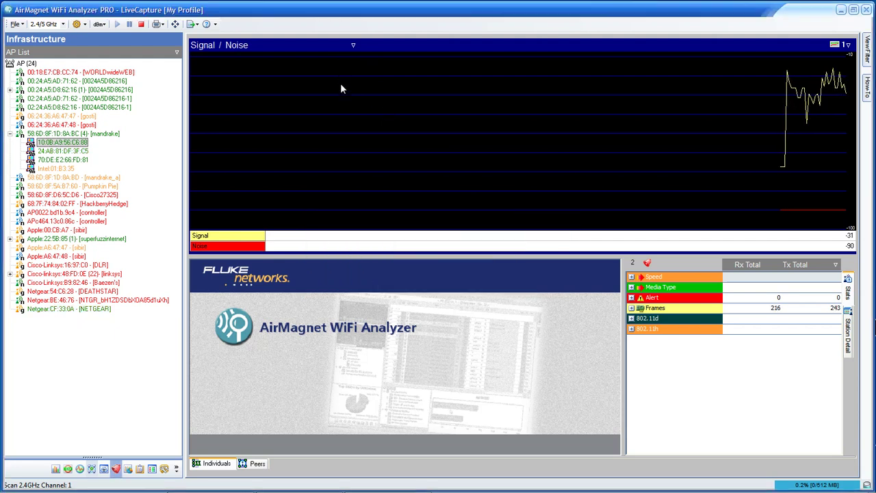
{"action": "key", "text": "ctrl+Tab"}
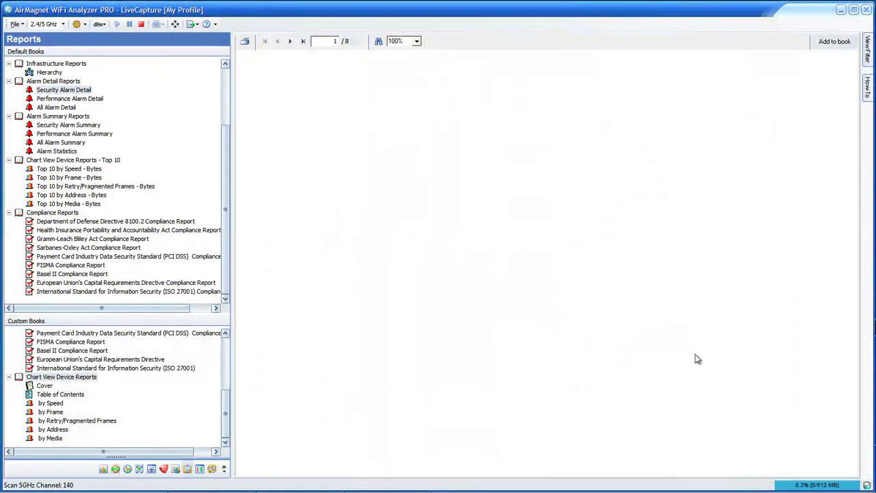
- Preview the Performance Alarm Detail report, then switch to the packet Decodes view
{"action": "key", "text": "Down"}
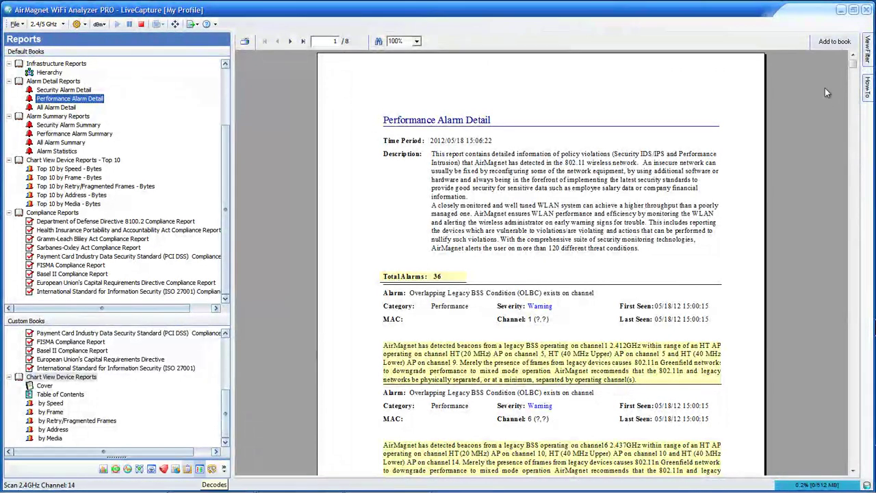
{"action": "left_click", "coordinate": [199, 469]}
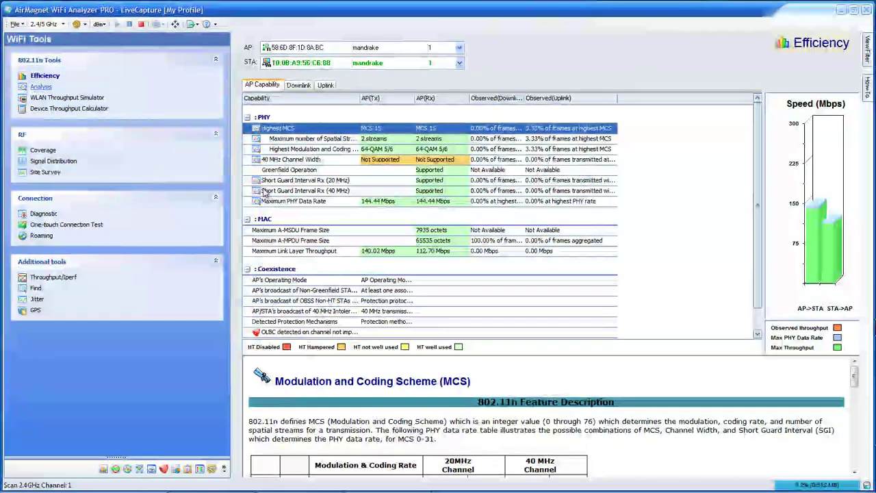
- View the 802.11n Analysis, Throughput Simulator, Coverage, Signal Distribution, Site Survey, Diagnostic and One-touch tools
{"action": "left_click", "coordinate": [41, 87]}
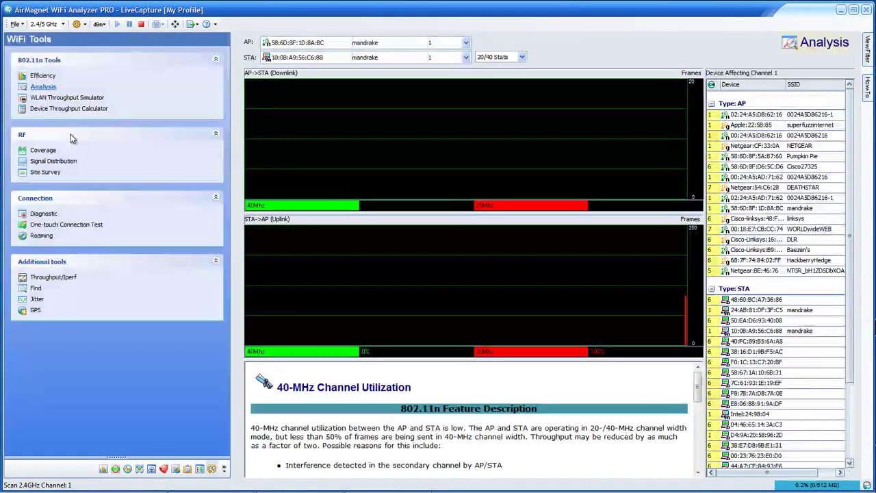
{"action": "left_click", "coordinate": [68, 97]}
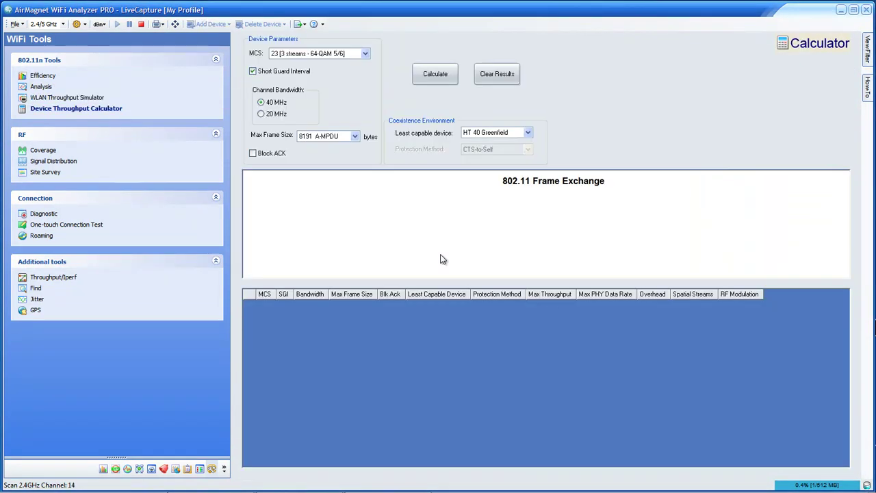
{"action": "left_click", "coordinate": [43, 150]}
{"action": "left_click", "coordinate": [54, 161]}
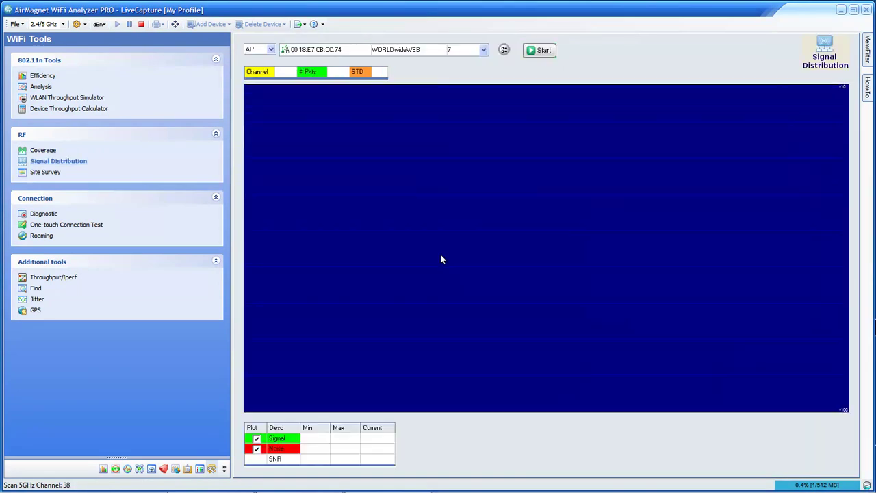
{"action": "left_click", "coordinate": [45, 172]}
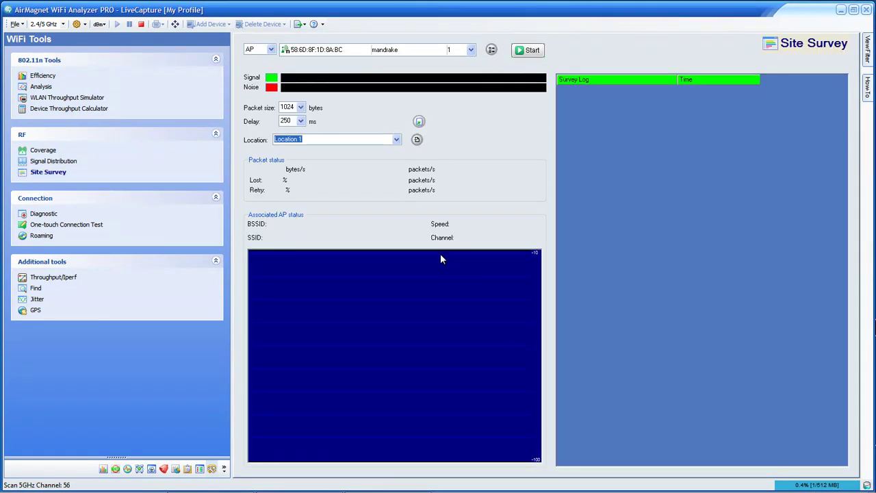
{"action": "left_click", "coordinate": [43, 213]}
{"action": "left_click", "coordinate": [66, 225]}
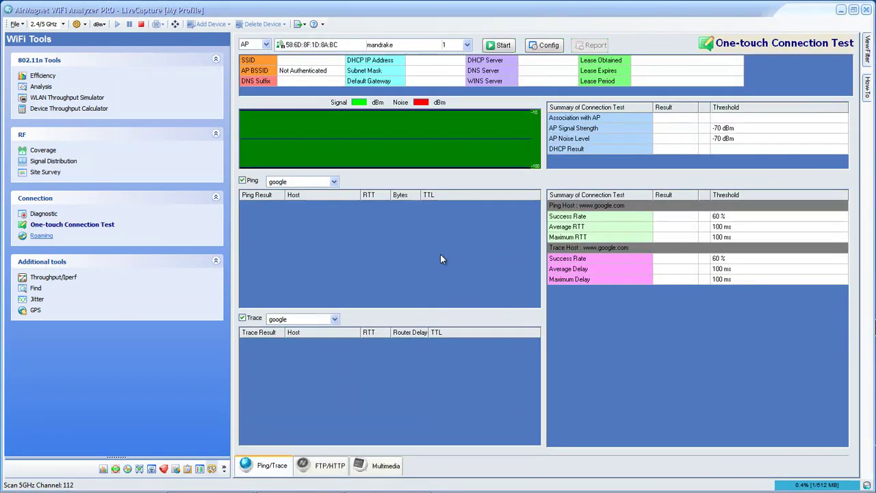
- View the Roaming, Throughput/Iperf, Find, Jitter and GPS tools, then return to the Start overview
{"action": "left_click", "coordinate": [41, 236]}
{"action": "left_click", "coordinate": [58, 277]}
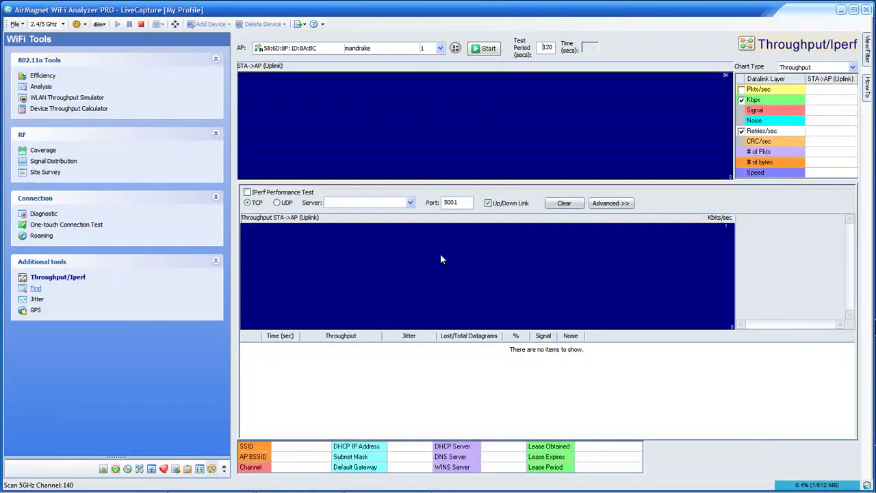
{"action": "left_click", "coordinate": [36, 288]}
{"action": "left_click", "coordinate": [37, 299]}
{"action": "left_click", "coordinate": [35, 310]}
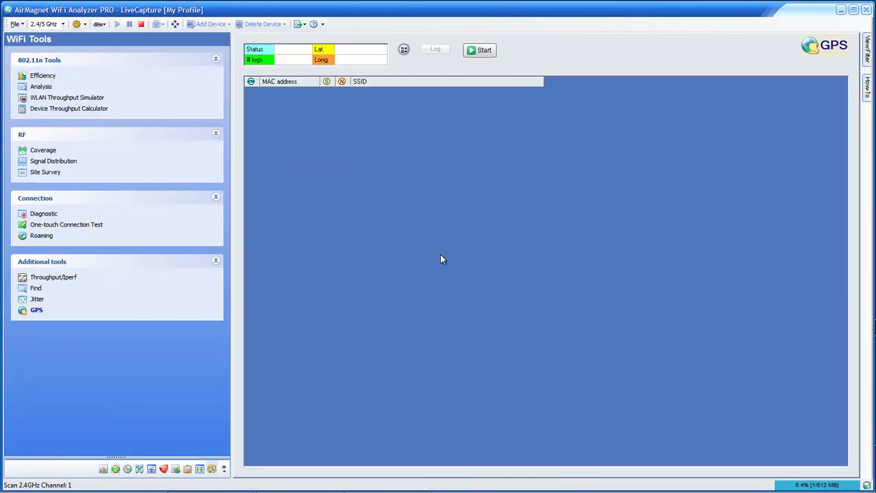
{"action": "left_click", "coordinate": [104, 469]}
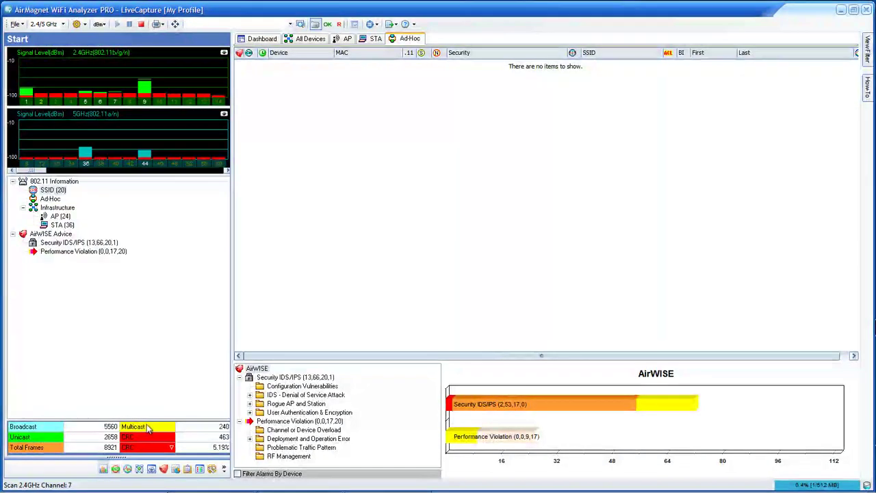